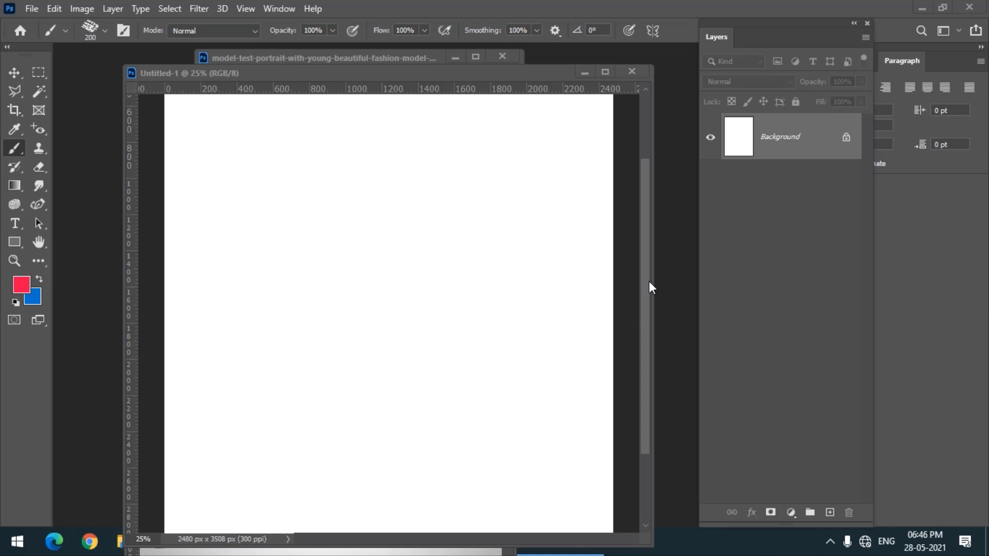
click(14, 149)
right_click(18, 148)
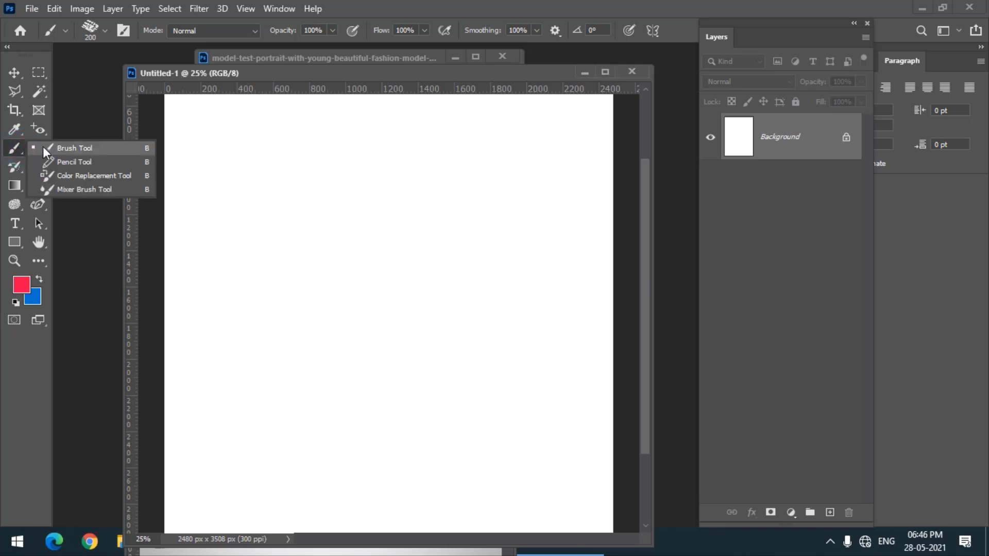
click(43, 147)
drag(246, 73, 224, 78)
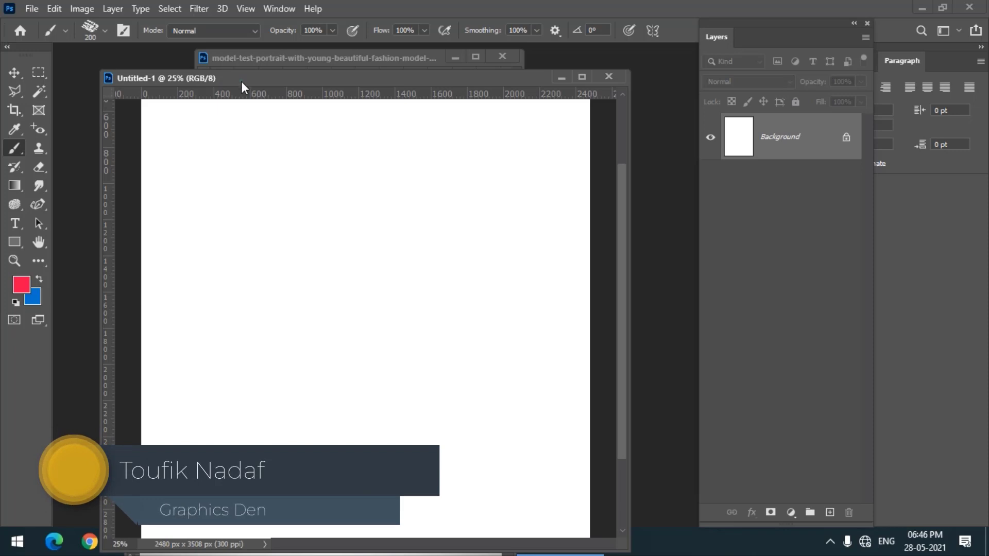
drag(241, 82, 236, 79)
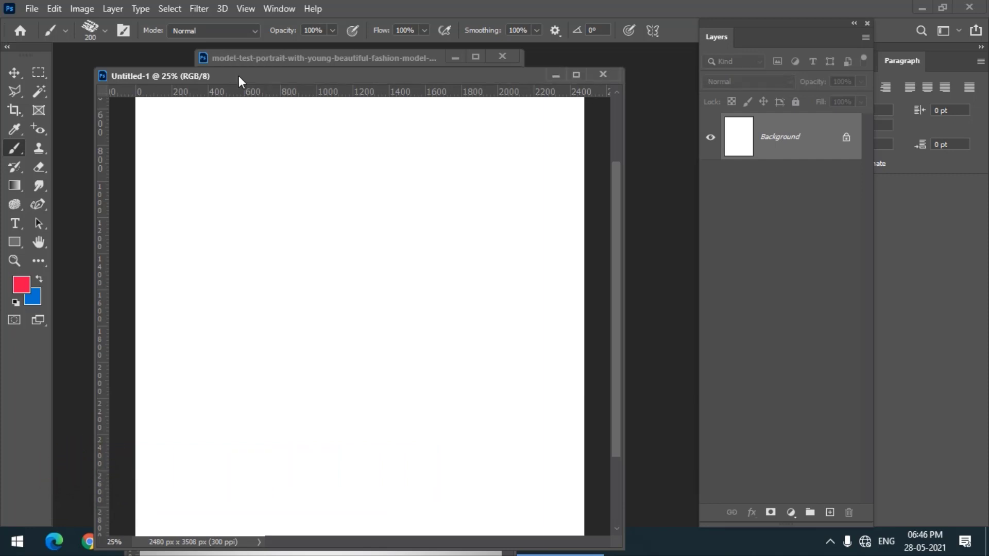
drag(239, 76, 247, 85)
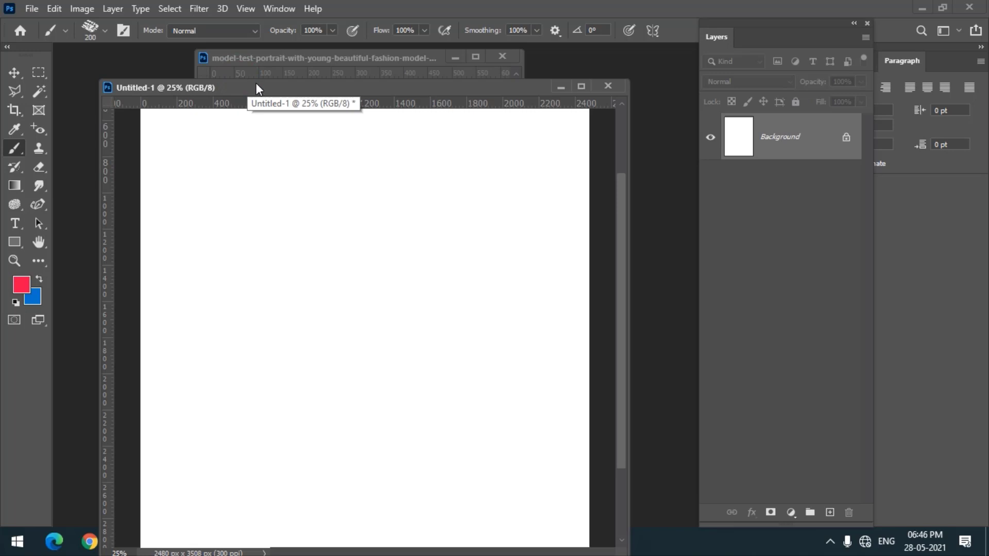
drag(255, 83, 255, 76)
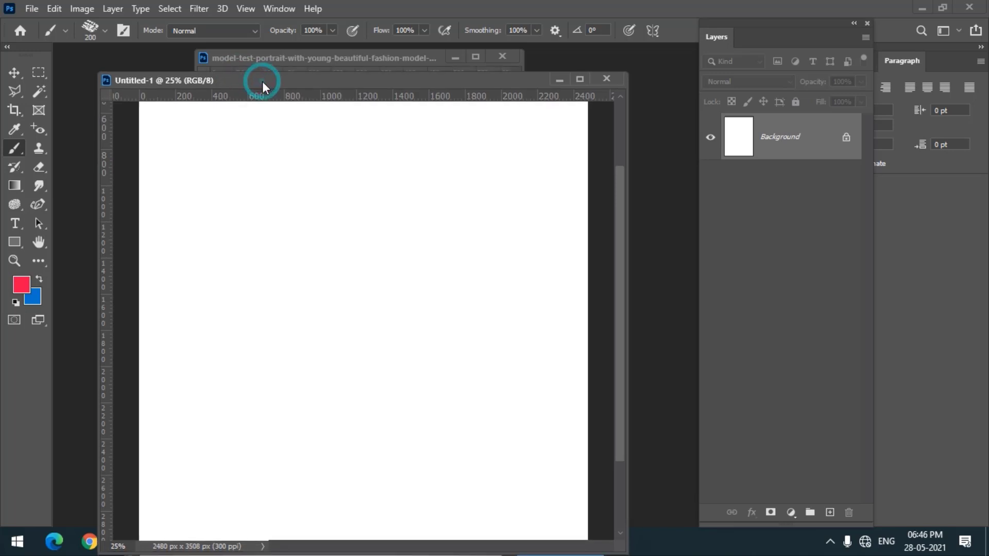
- Bring the model portrait document to the front and select the woman's head and hair with the Quick Selection tool
click(290, 55)
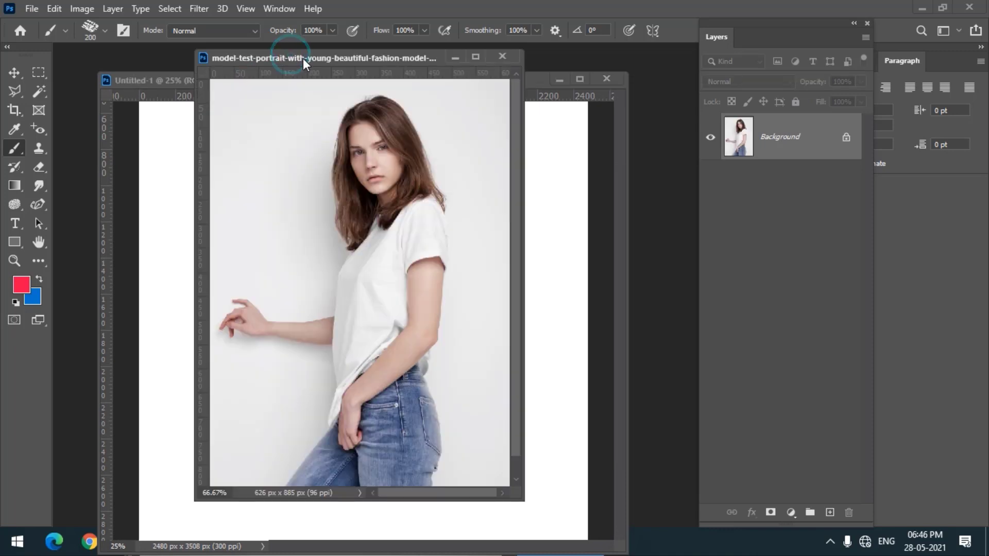
drag(303, 58, 329, 60)
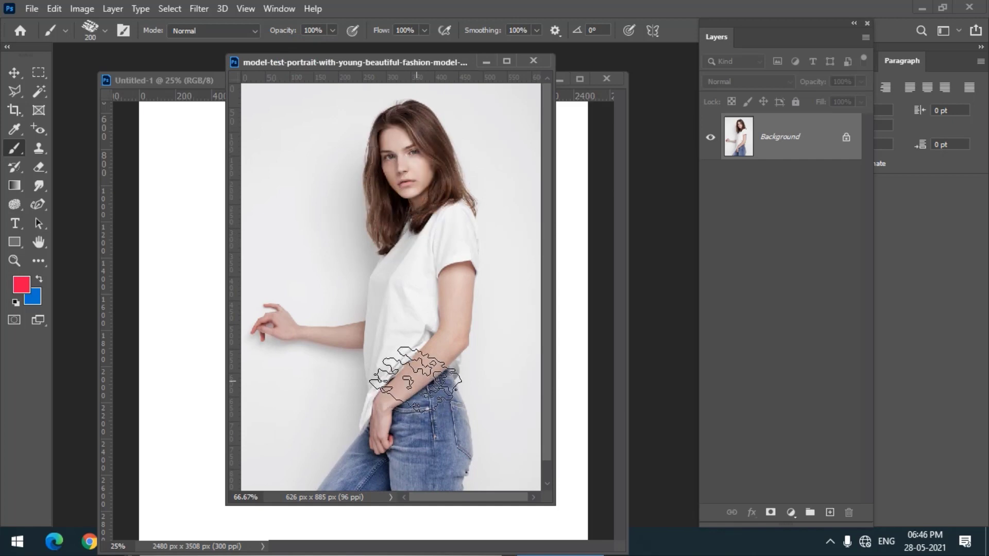
click(41, 92)
click(89, 106)
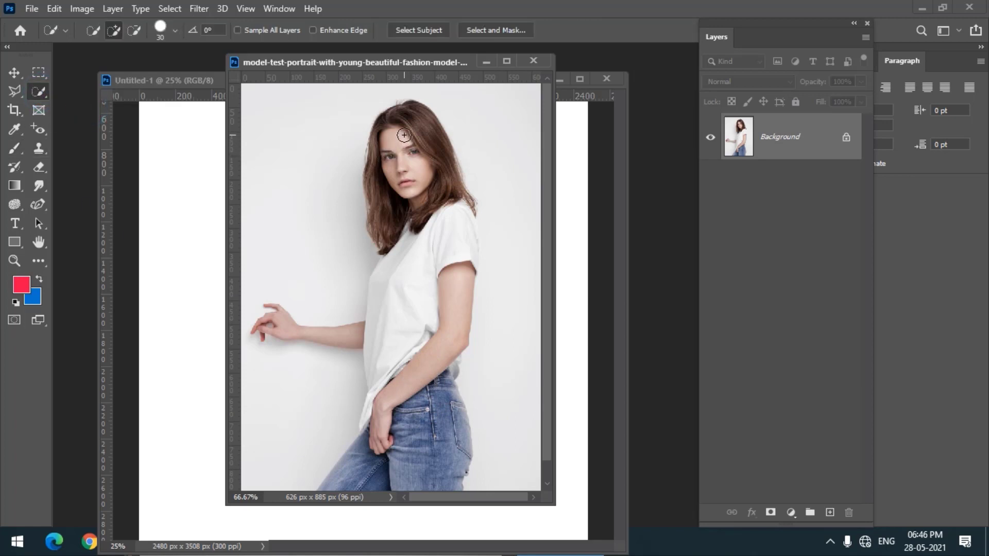
drag(397, 120, 387, 140)
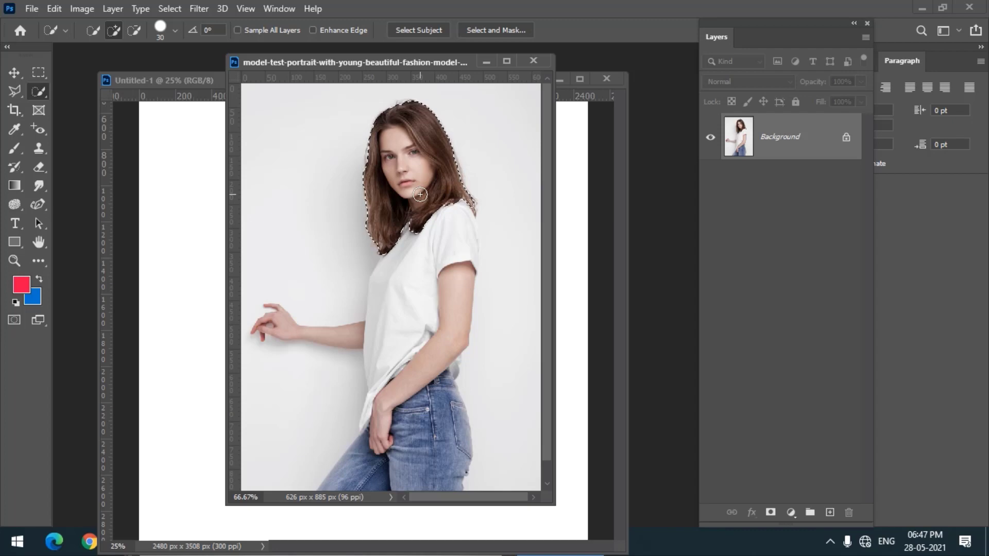
- Define a brush preset from the selected head and name it Face
click(54, 9)
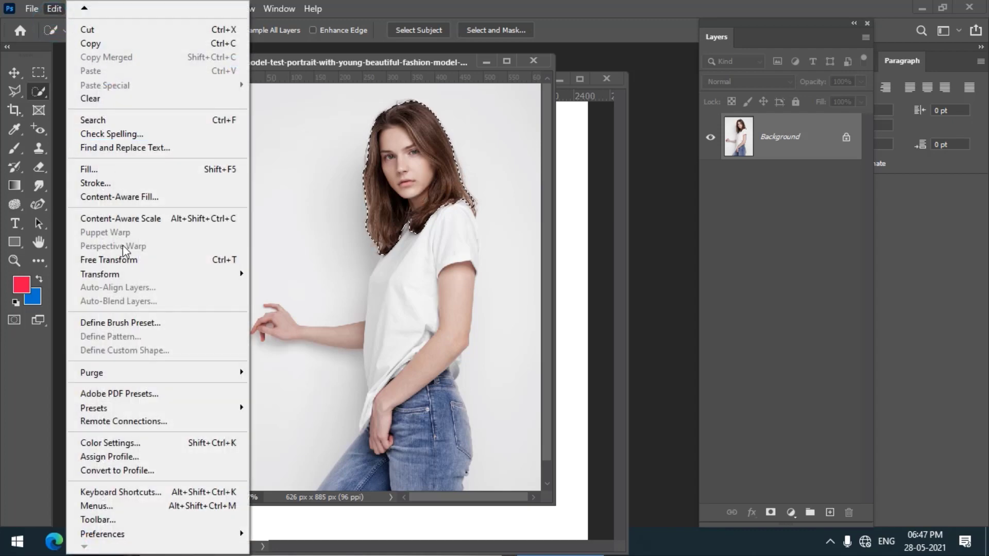
click(135, 324)
drag(354, 137, 248, 237)
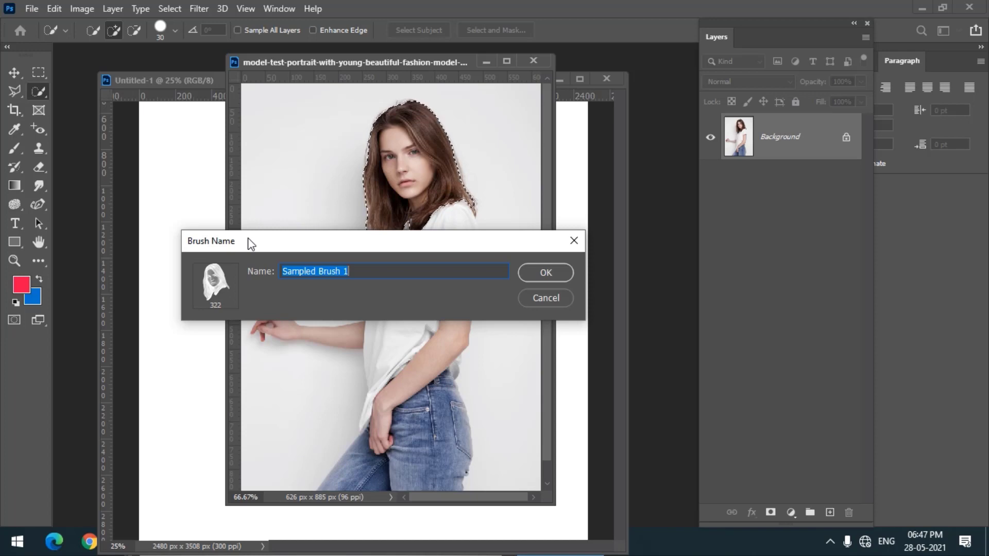
click(320, 283)
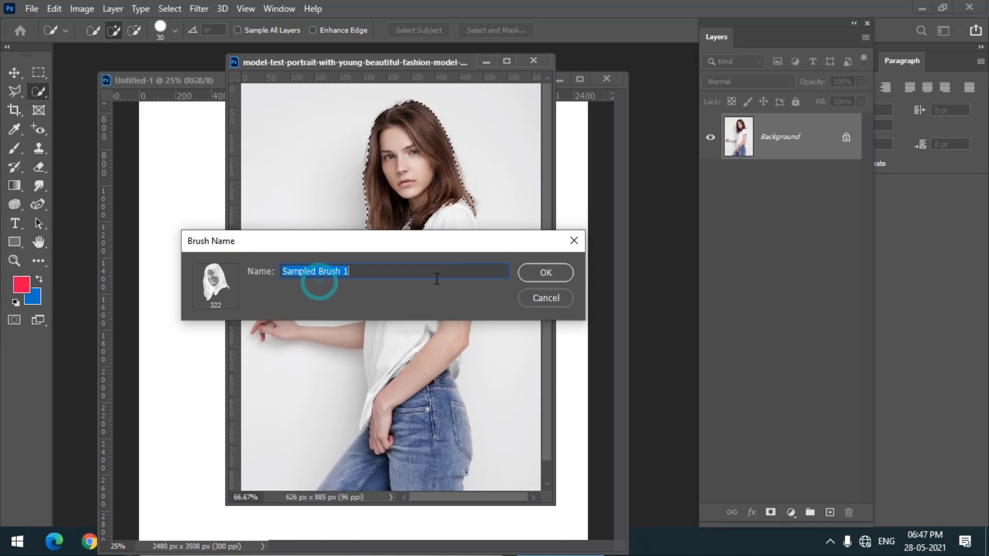
double_click(425, 273)
text(Face)
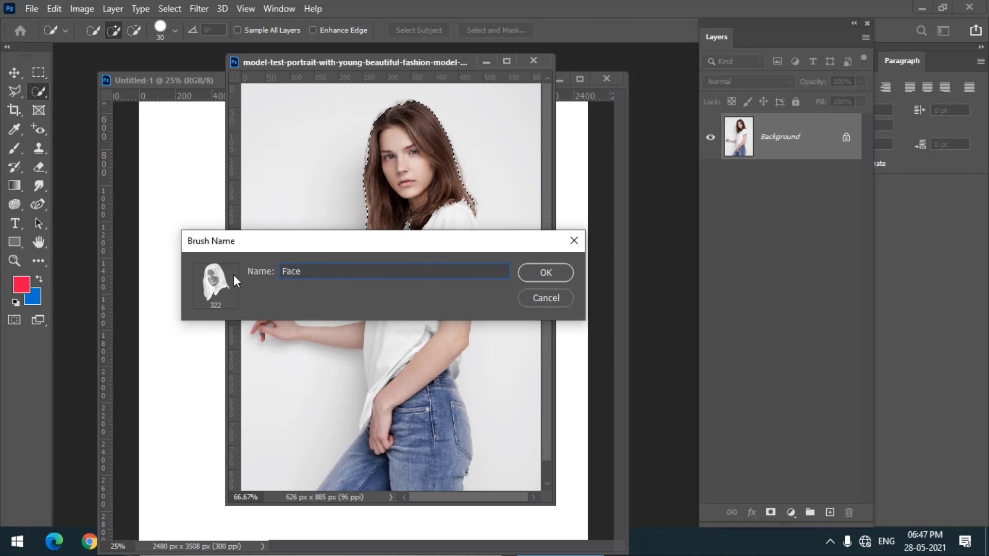
click(544, 273)
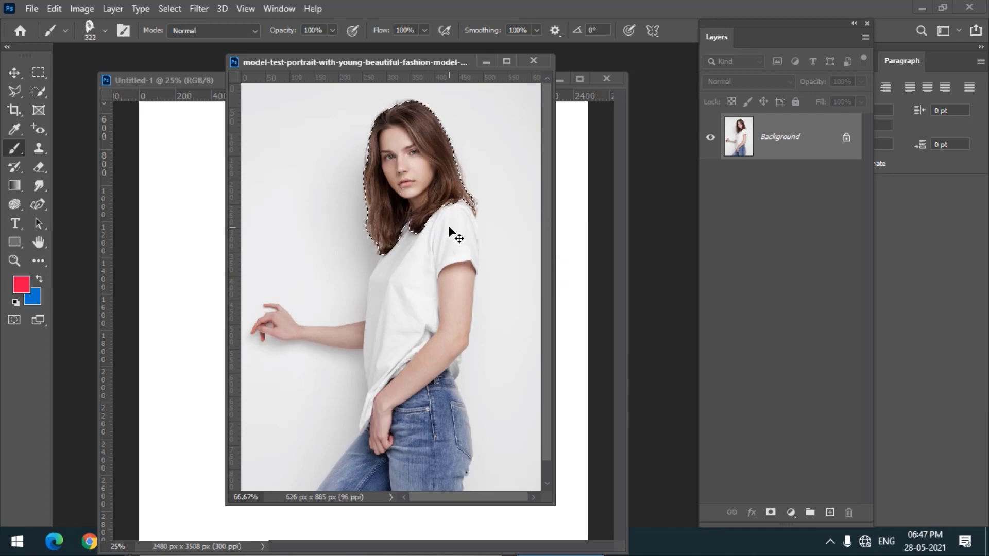
- Deselect the head, set the Face brush to 250 px and stamp it once in red on the wall beside the model
key(ctrl+d)
key(bracketleft)
key(bracketleft)
key(bracketleft)
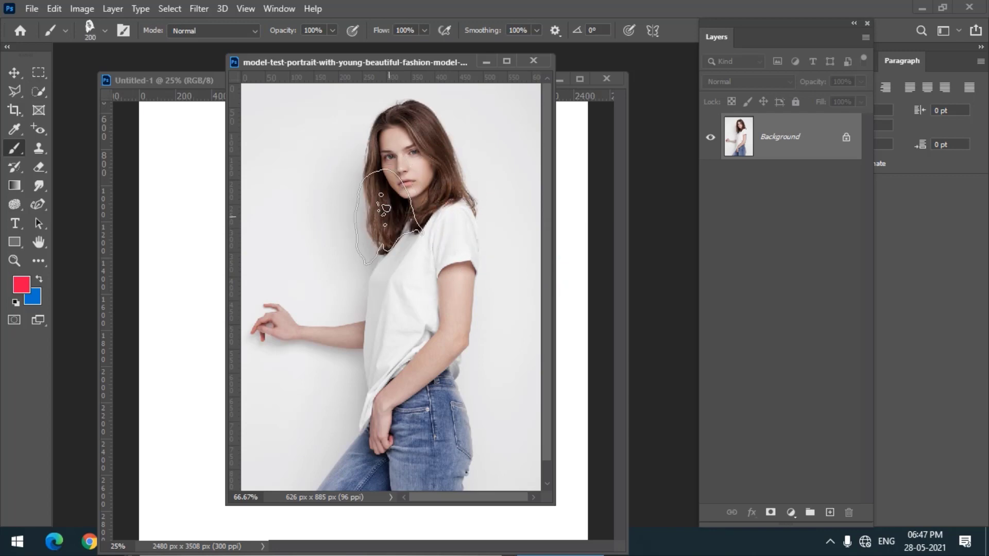
key(bracketright)
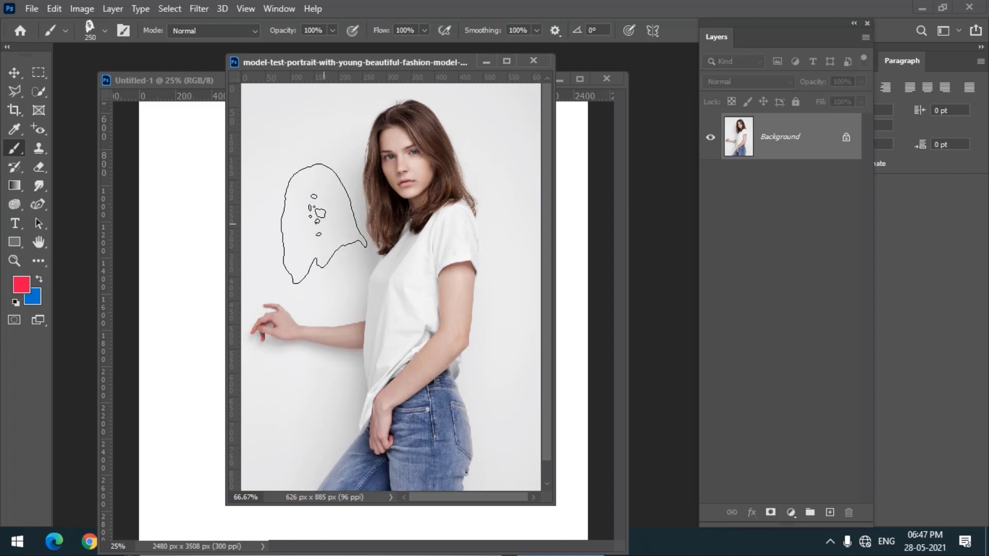
click(323, 223)
- Launch the keypress-osd shortcut from the desktop and switch back to Photoshop
click(917, 14)
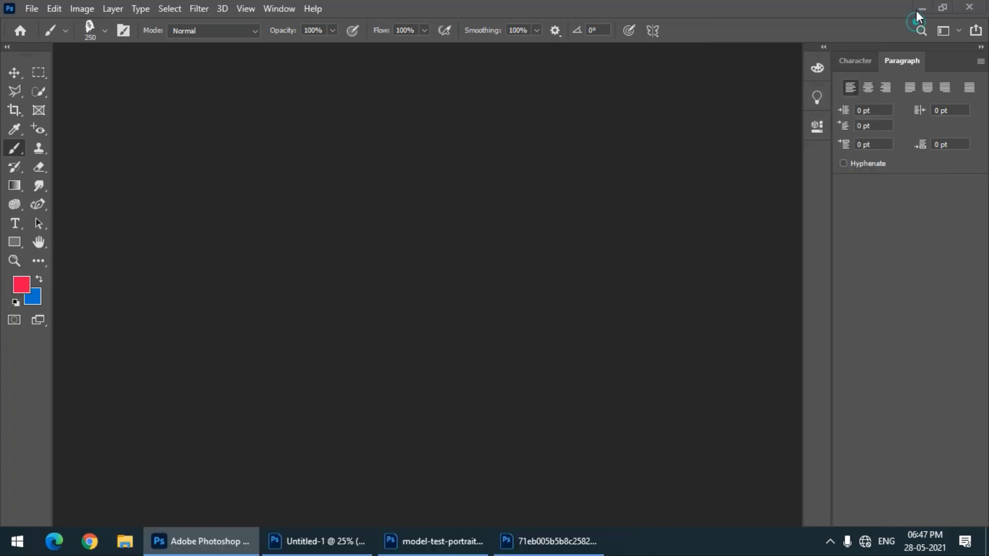
double_click(203, 454)
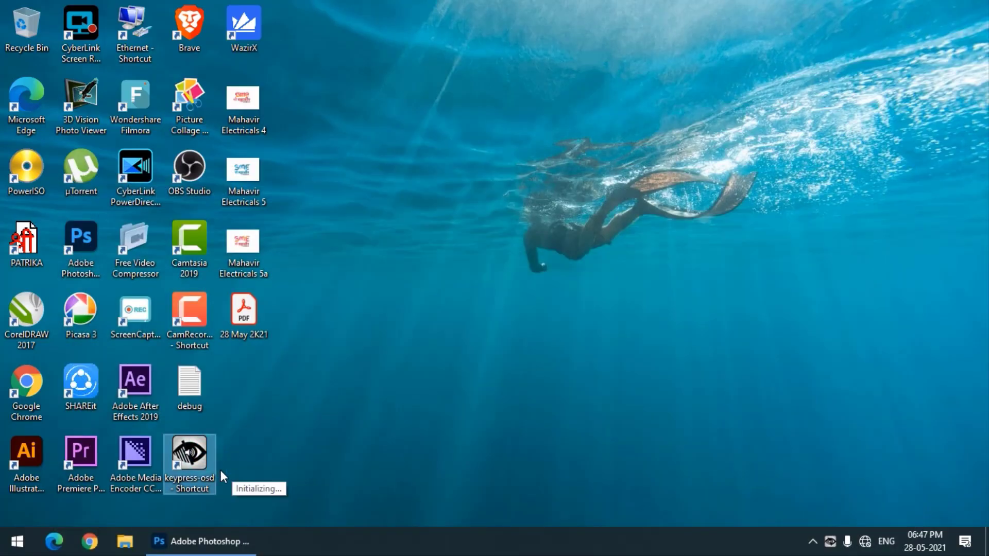
click(242, 540)
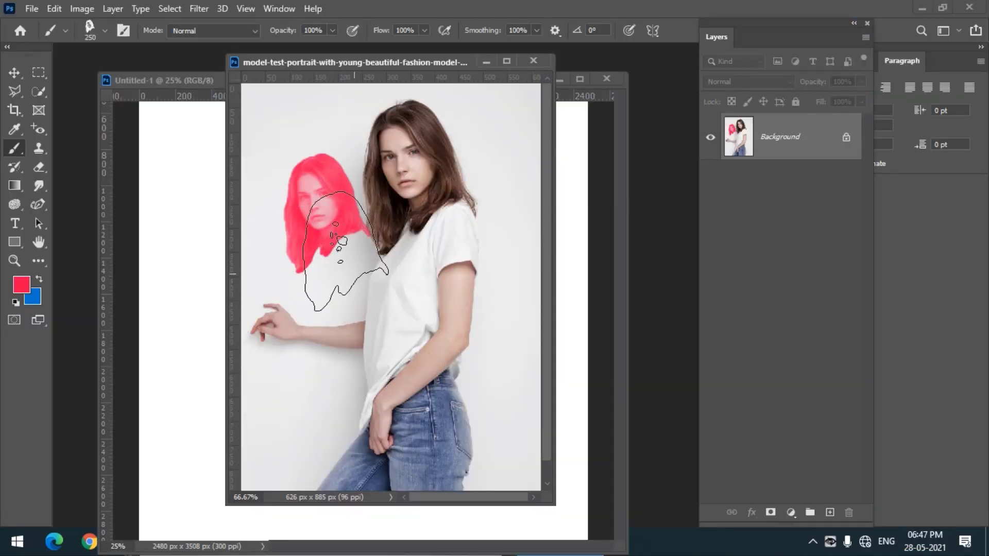
- Stamp more red faces on the portrait: over the outstretched forearm, over the bent arm, beside the head and in the upper wall area
click(335, 329)
double_click(457, 314)
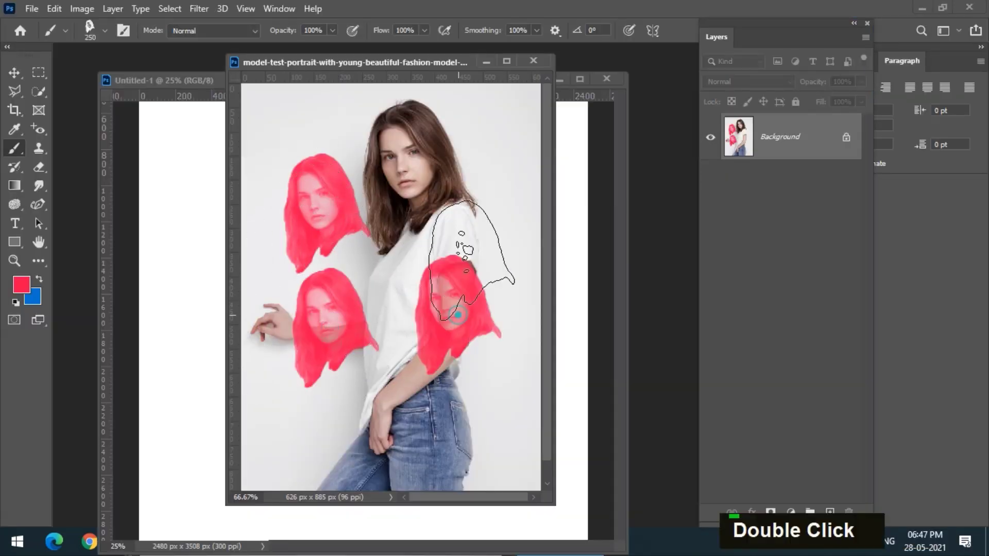
click(467, 153)
click(330, 121)
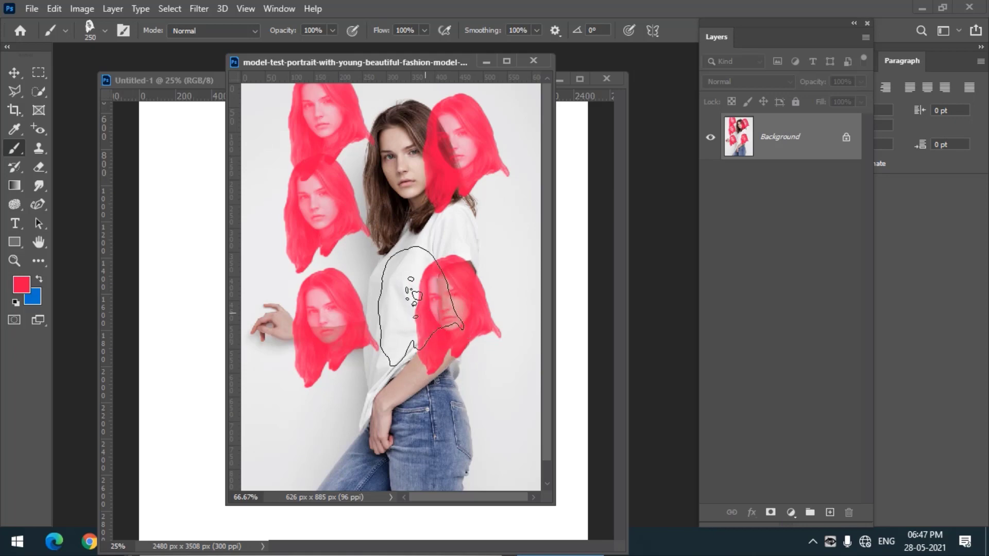
- Switch to the blank Untitled-1 document and stamp two small red faces on its canvas
click(186, 81)
click(226, 253)
click(331, 334)
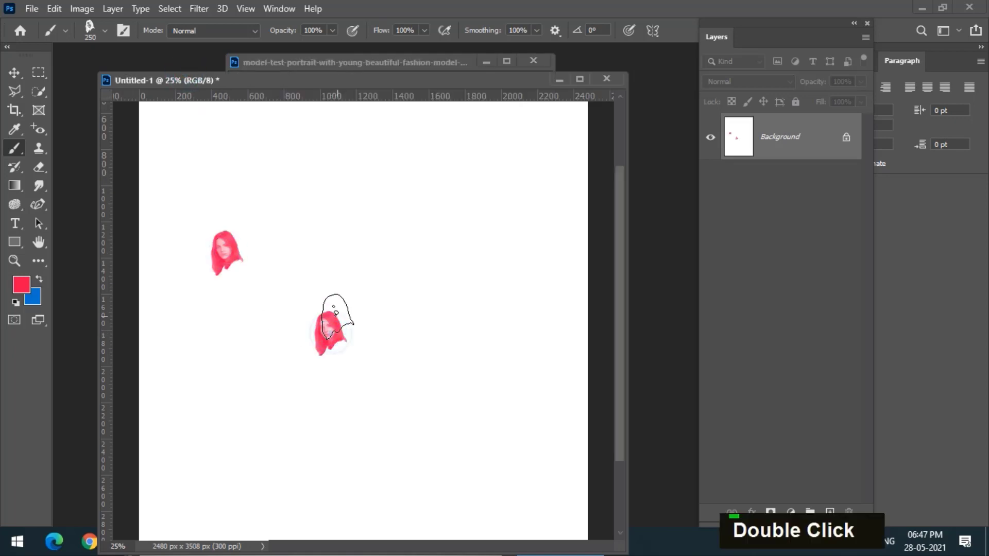
- Enlarge the Face brush to 800 px and stamp one large red face on the right half of the Untitled-1 canvas
key(bracketright)
key(bracketright)
key(bracketright)
key(bracketright)
key(bracketright)
key(bracketright)
click(444, 264)
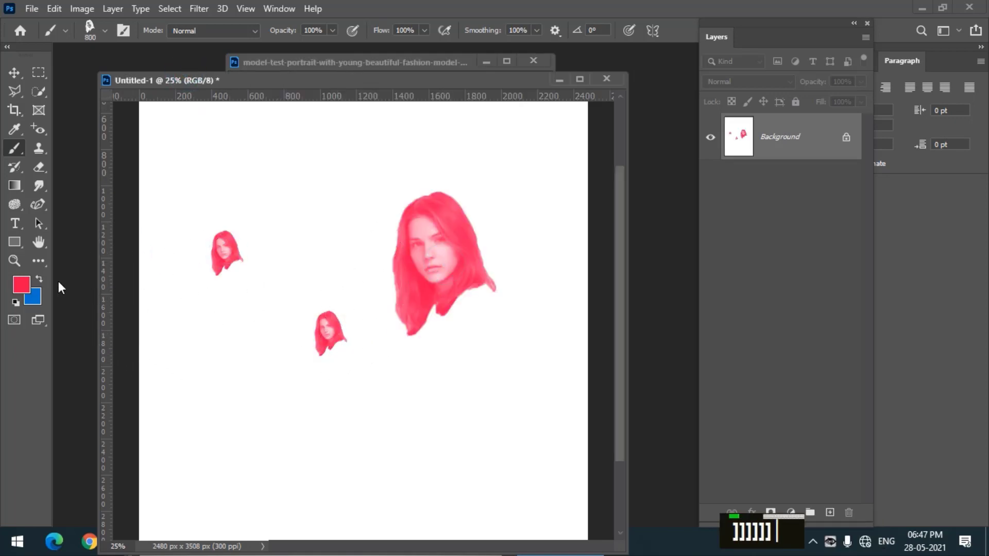
- Swap the foreground and background colours and stamp four large blue faces across the Untitled-1 canvas
click(38, 279)
click(299, 380)
click(430, 451)
click(529, 394)
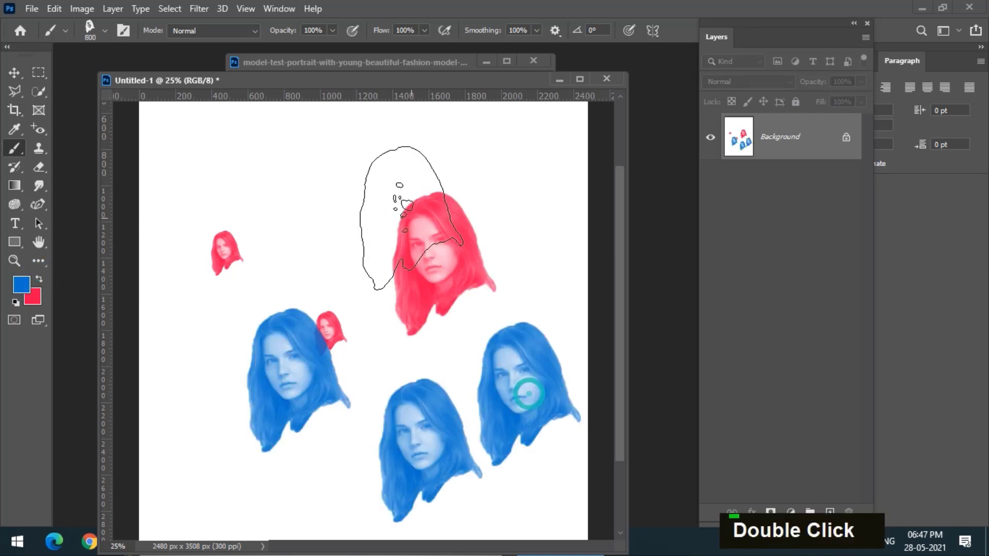
click(410, 219)
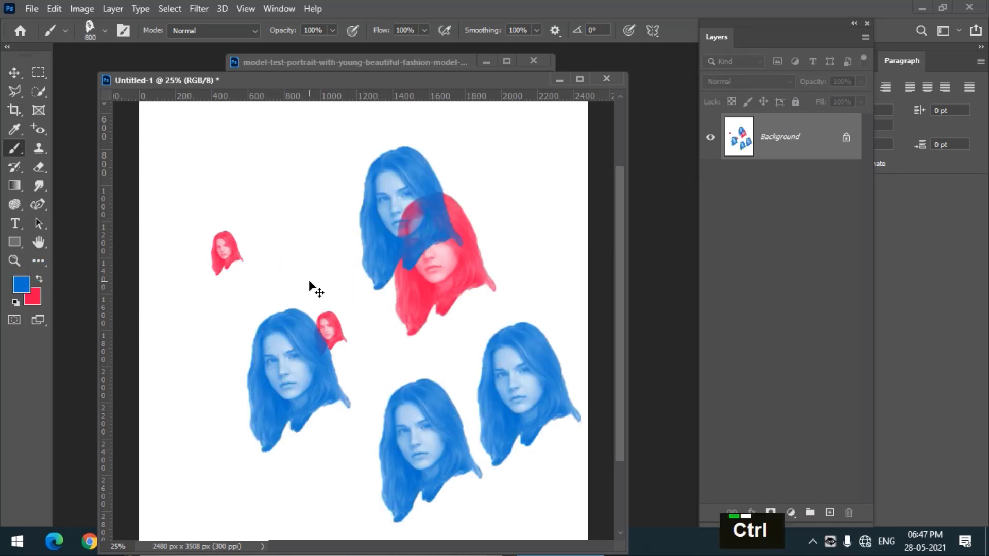
- Undo all the red and blue face stamps on the Untitled-1 canvas
key(ctrl+z)
key(ctrl+z)
key(ctrl+z)
key(ctrl+z)
key(ctrl+z)
key(ctrl+z)
key(ctrl+z)
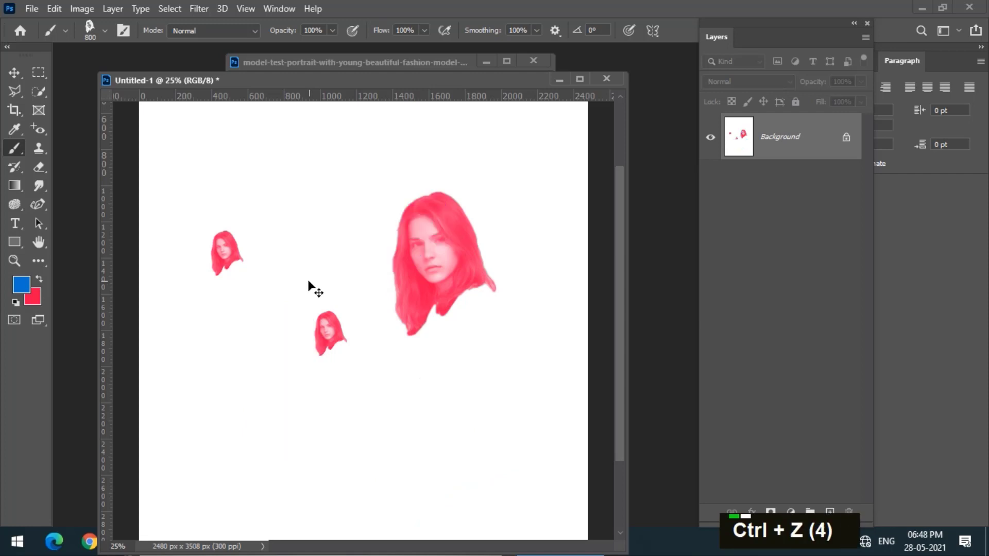
- Open the Brush Settings for the Face brush and reposition them nearer the middle of the canvas
click(124, 31)
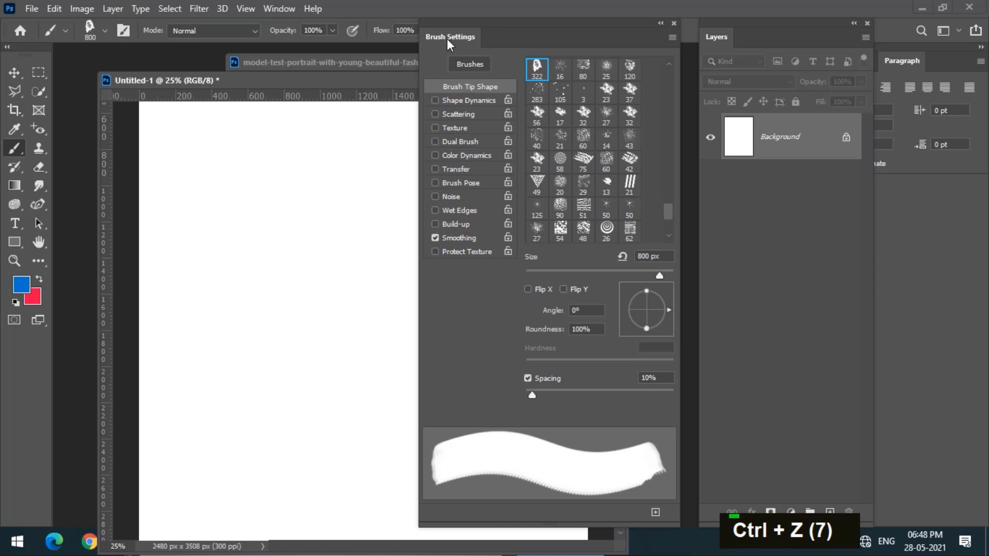
drag(447, 39, 411, 39)
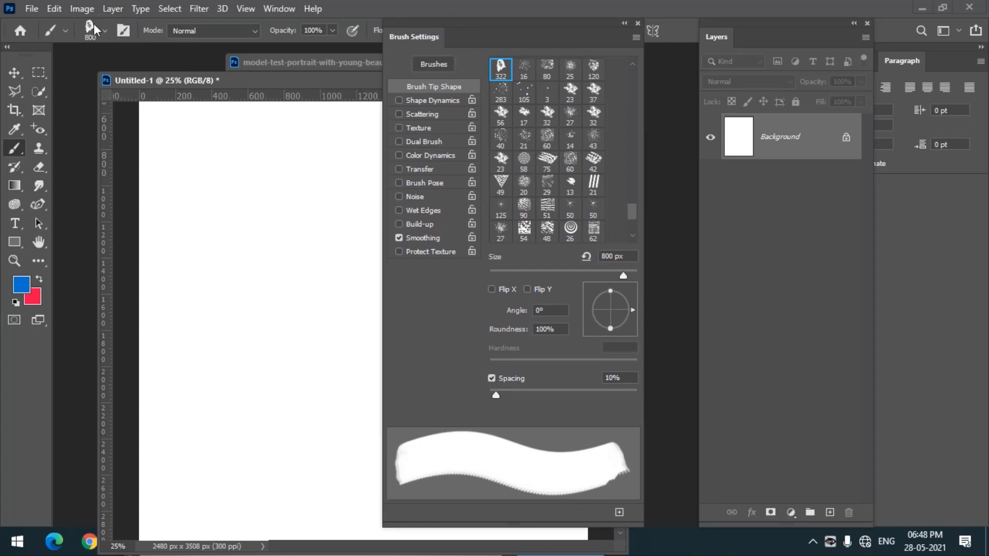
click(276, 11)
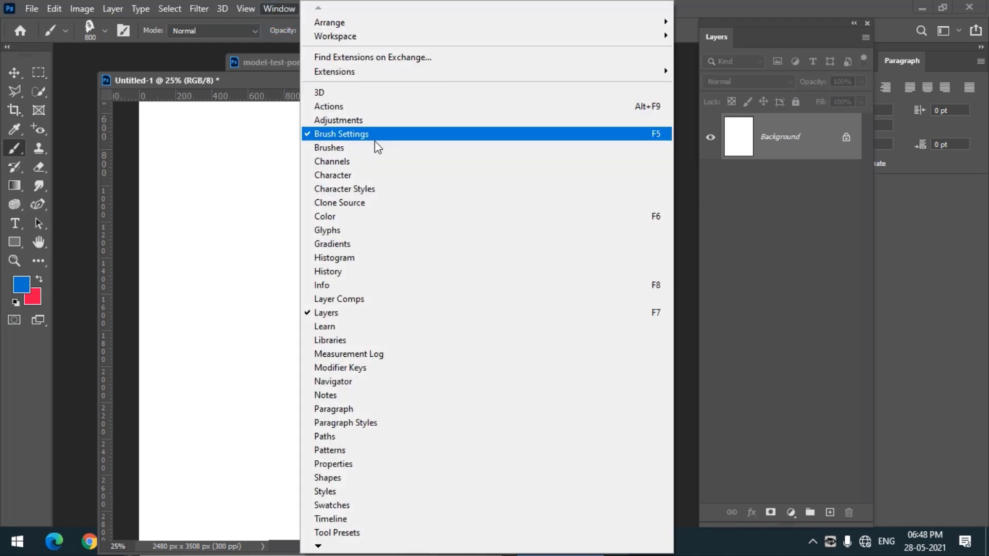
click(341, 134)
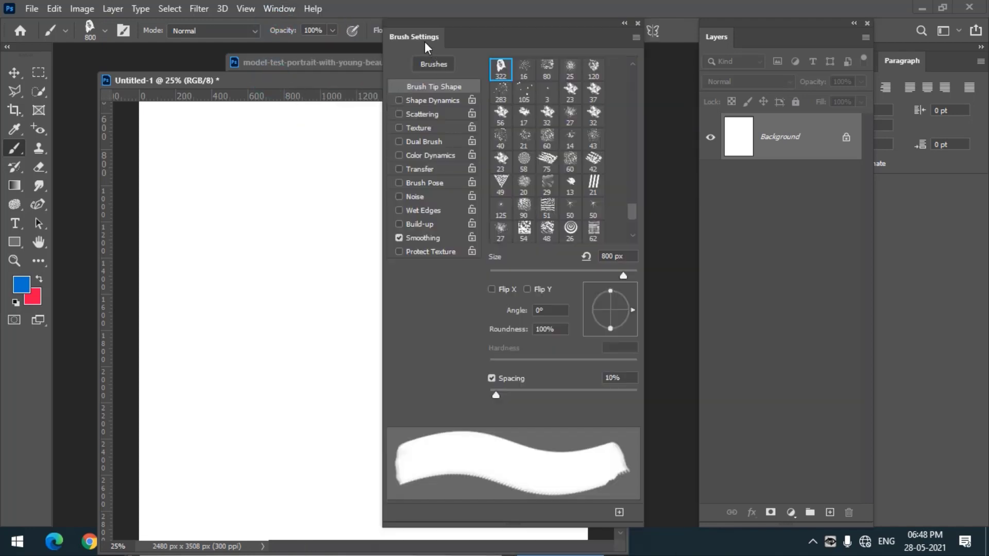
drag(424, 41, 399, 41)
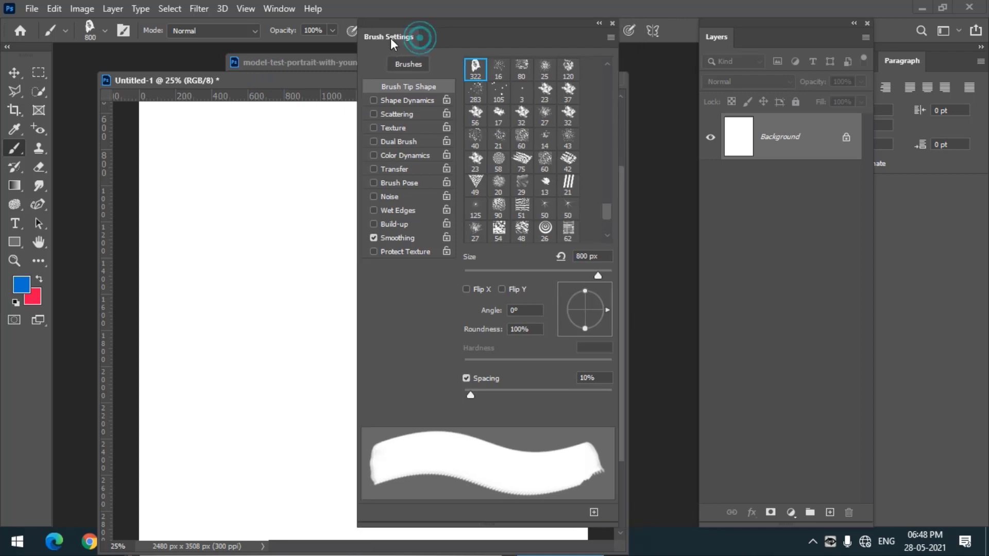
- Enable Scattering for the Face brush and set Scatter to 623%
click(404, 113)
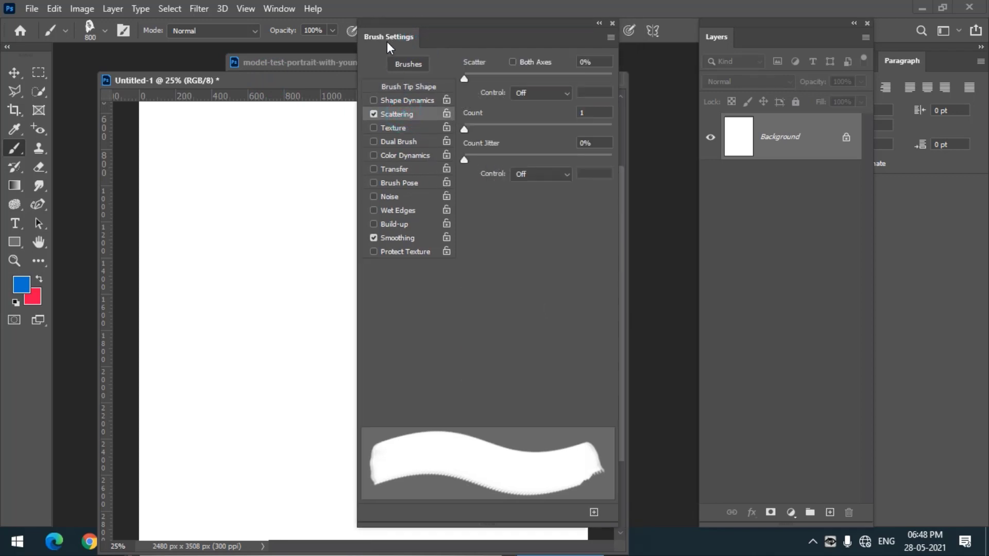
drag(387, 41, 380, 42)
drag(458, 78, 549, 74)
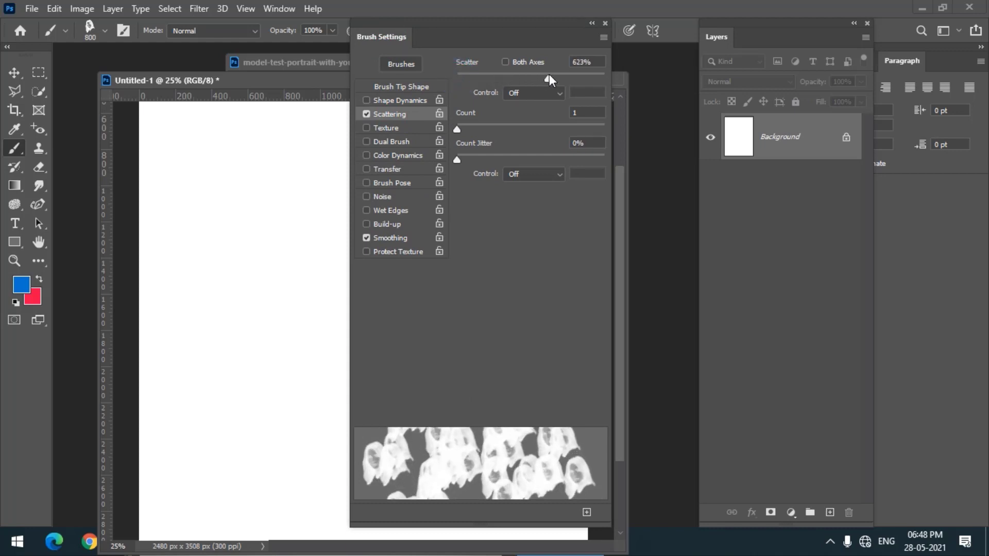
- Enable Shape Dynamics for the Face brush with Size Jitter at 83% and Minimum Diameter at 28%
click(412, 99)
drag(462, 80, 544, 86)
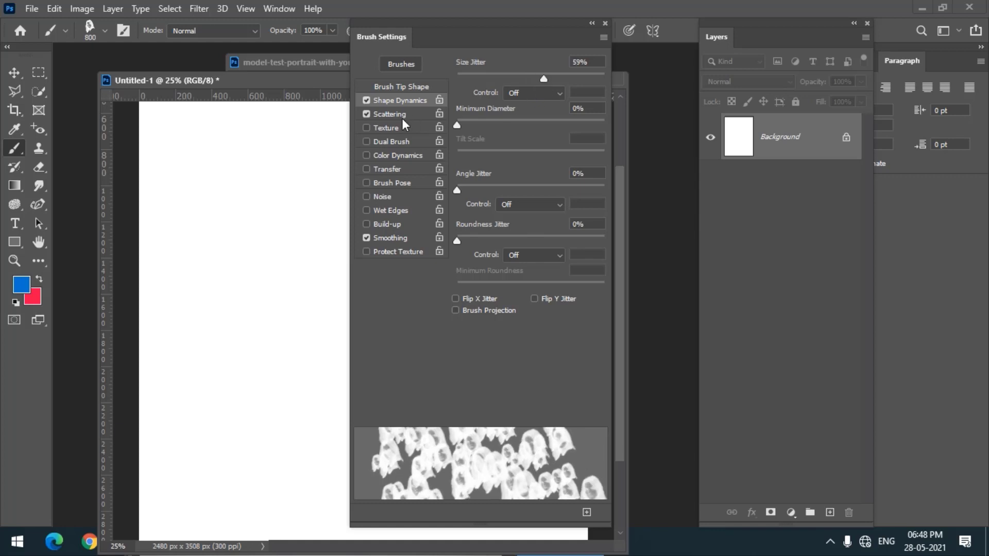
drag(461, 124, 499, 124)
drag(551, 78, 579, 80)
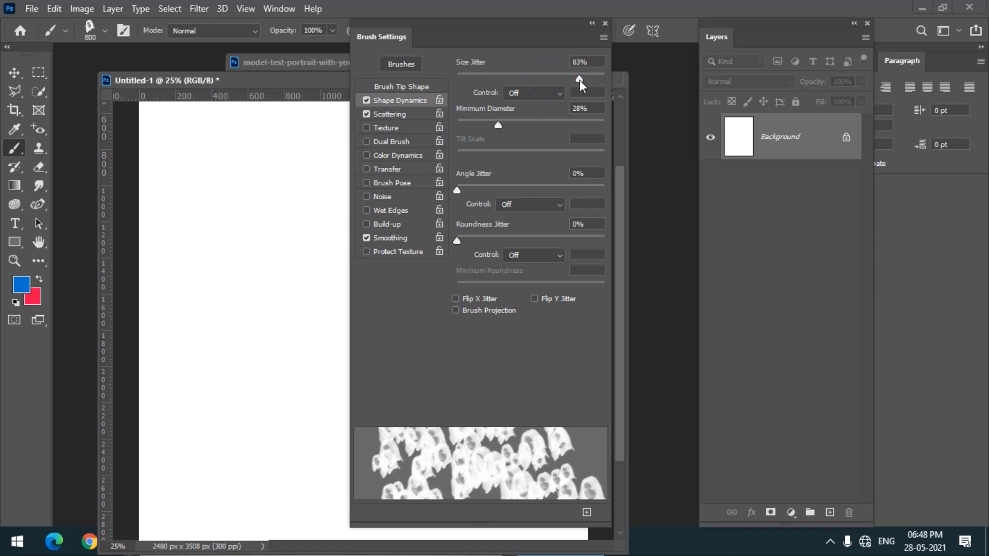
- Enable Color Dynamics for the Face brush with Hue Jitter at 87% and move the Brush Settings clear of the canvas
click(400, 157)
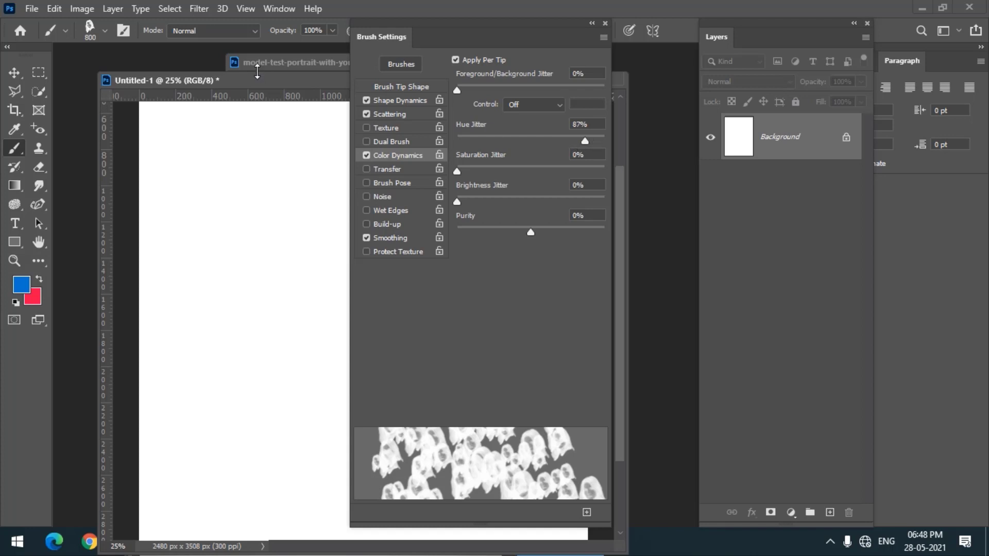
drag(415, 41, 695, 41)
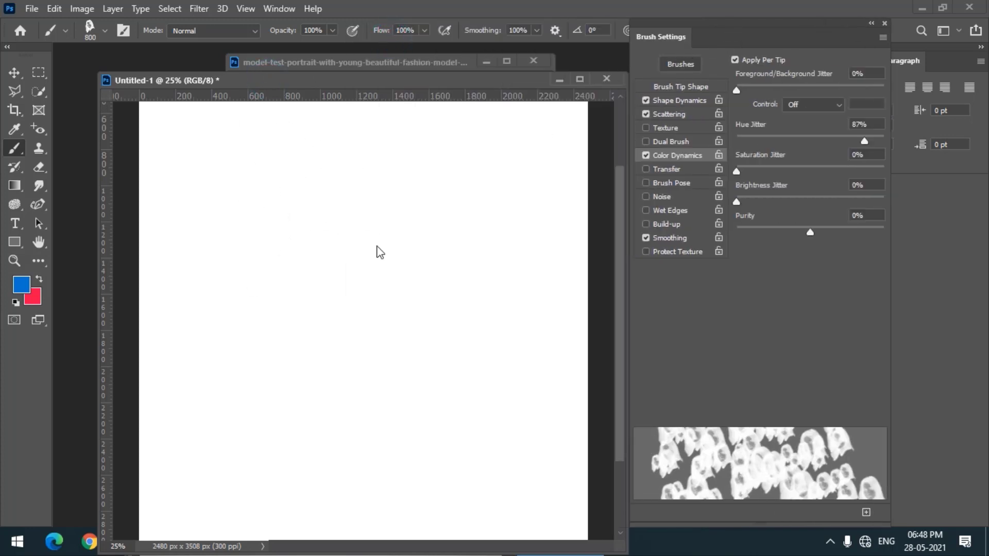
- Paint multicoloured scattered faces across the Untitled-1 canvas with the Face brush at 600 px and at 300 px
key(bracketright)
key(bracketright)
key(bracketright)
key(bracketleft)
key(bracketleft)
key(bracketleft)
key(bracketleft)
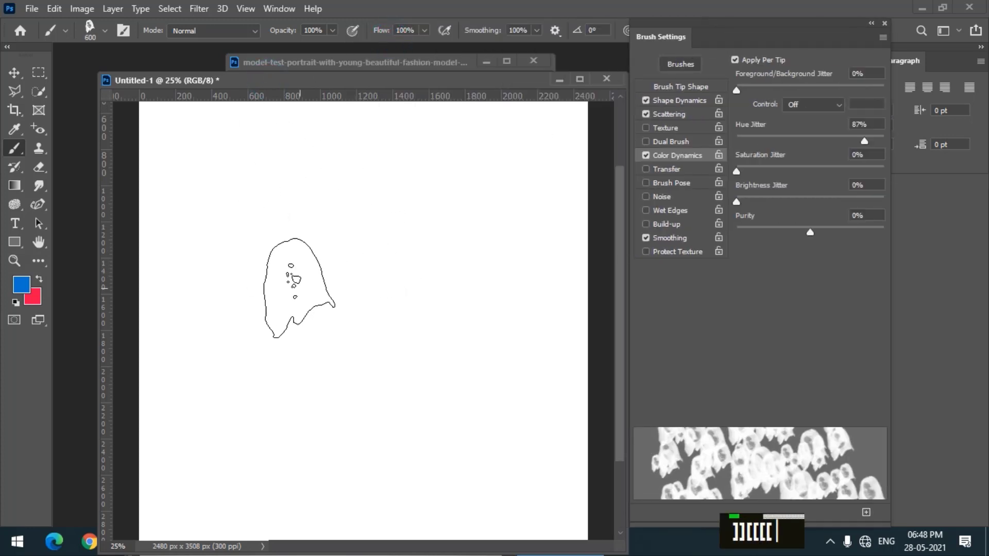
drag(298, 246, 265, 304)
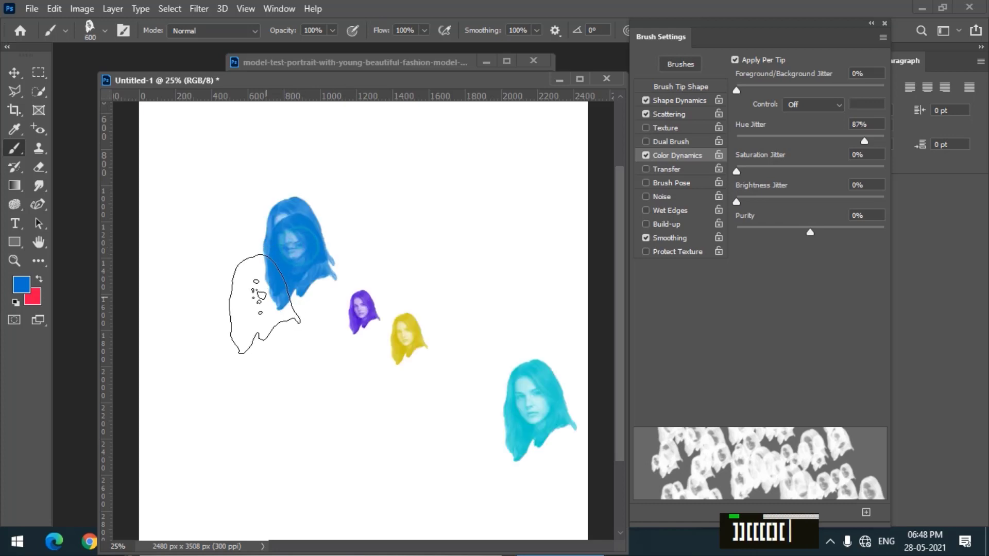
key(bracketleft)
key(bracketleft)
key(bracketleft)
mouse_move(273, 341)
mouse_down()
mouse_move(258, 452)
mouse_move(441, 466)
mouse_move(514, 199)
mouse_move(391, 247)
mouse_up()
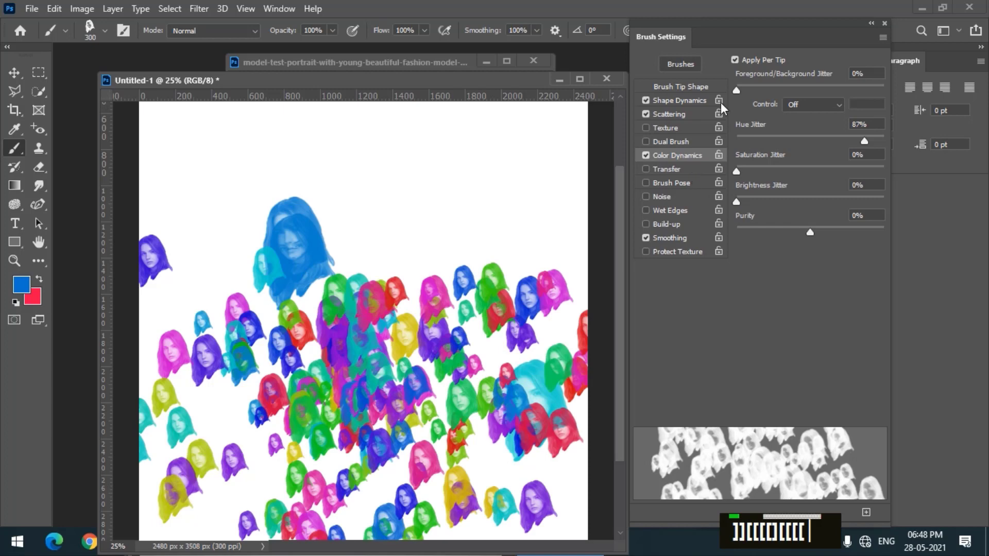
- Set the Face brush's Angle Jitter to 55% and paint rotated faces over the canvas at 300 px and 700 px
click(690, 103)
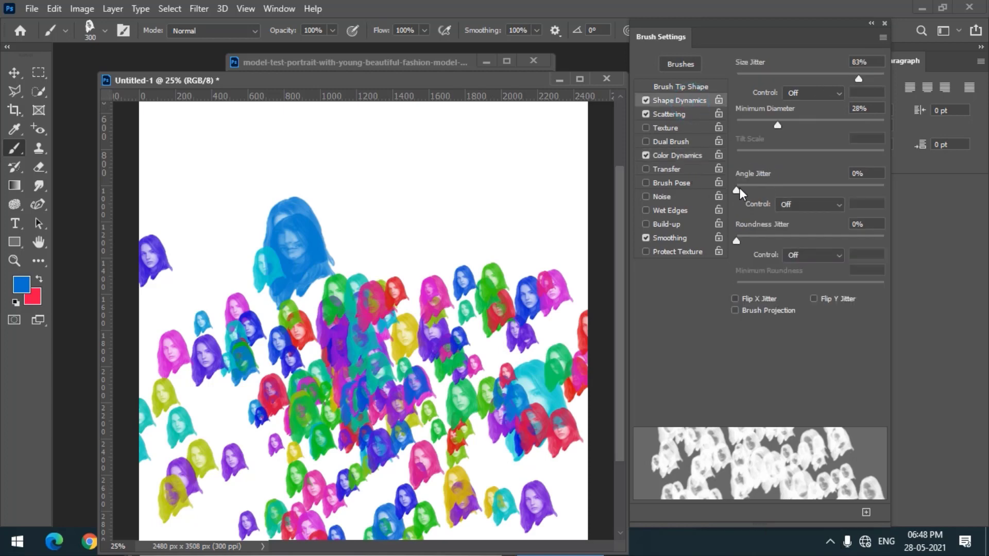
drag(740, 187, 818, 194)
mouse_move(357, 172)
mouse_down()
mouse_move(288, 250)
mouse_move(260, 322)
mouse_move(279, 380)
mouse_move(414, 435)
mouse_move(568, 314)
mouse_up()
key(bracketright)
key(bracketright)
key(bracketright)
key(bracketright)
mouse_move(419, 176)
mouse_down()
mouse_move(464, 217)
mouse_move(332, 358)
mouse_up()
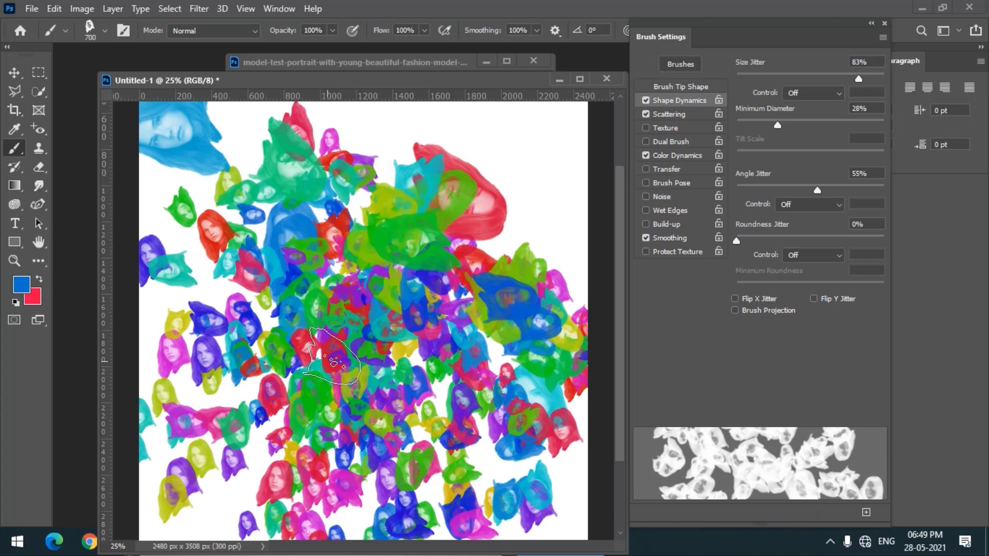
- Undo all the scattered faces on the Untitled-1 canvas and all the red face stamps on the model portrait
key(ctrl)
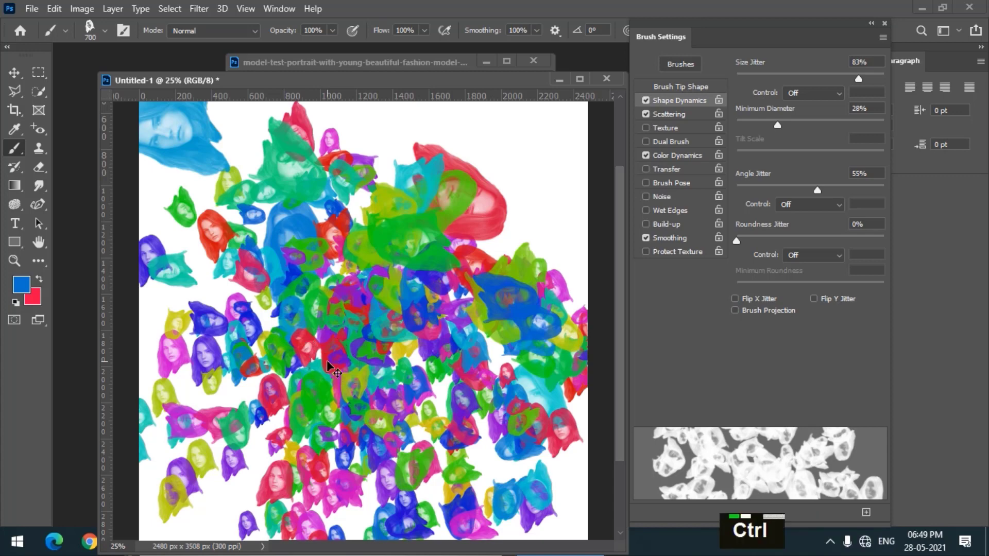
key(ctrl+z)
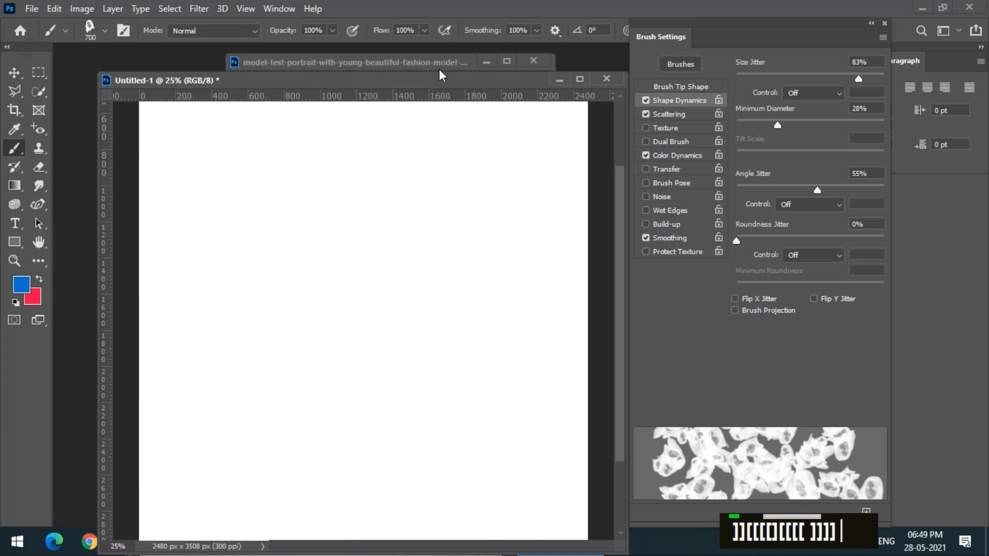
click(421, 61)
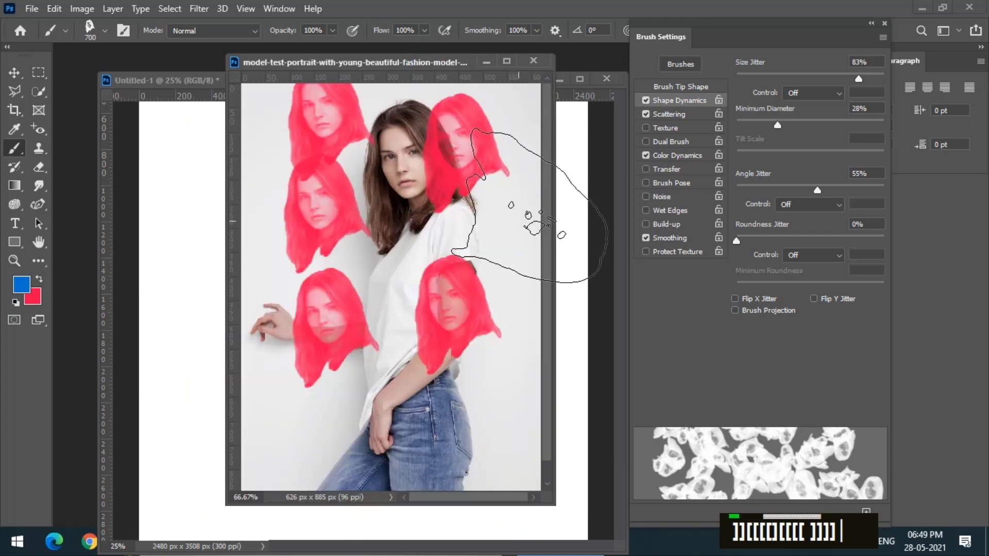
key(ctrl+z)
key(ctrl+z)
key(ctrl+z)
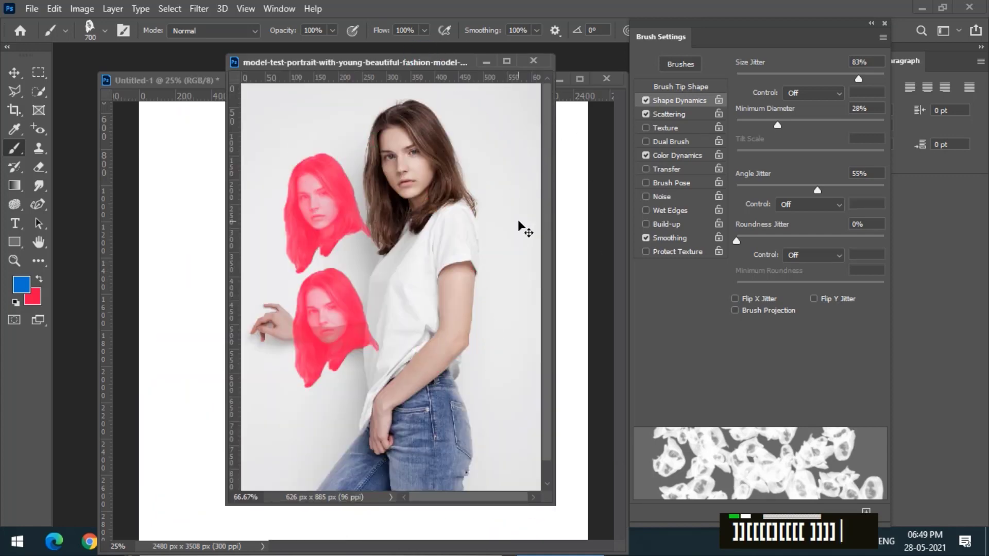
key(ctrl+z)
key(ctrl+z)
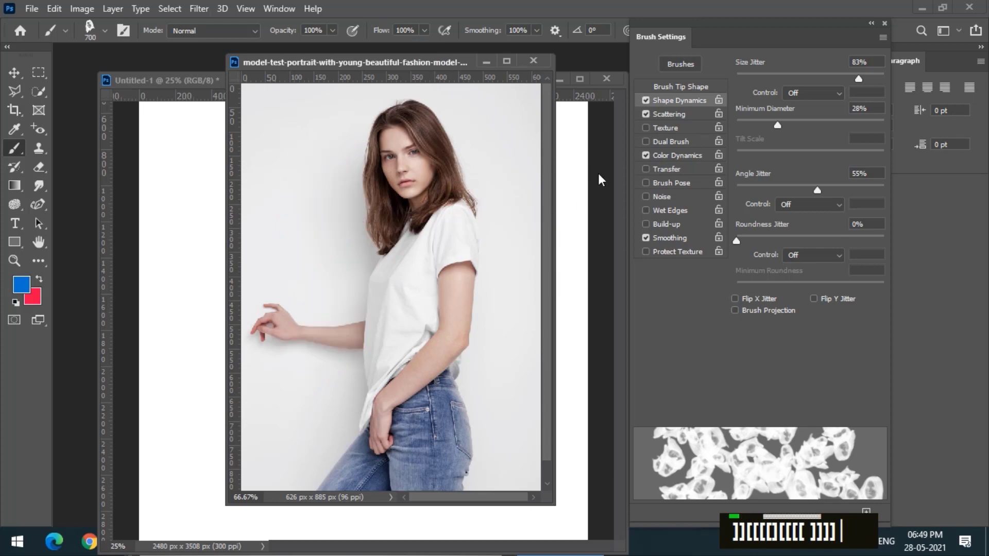
- Bring the wolf silhouette image to the front over Untitled-1 and clear its existing selection
drag(189, 83, 186, 54)
click(269, 549)
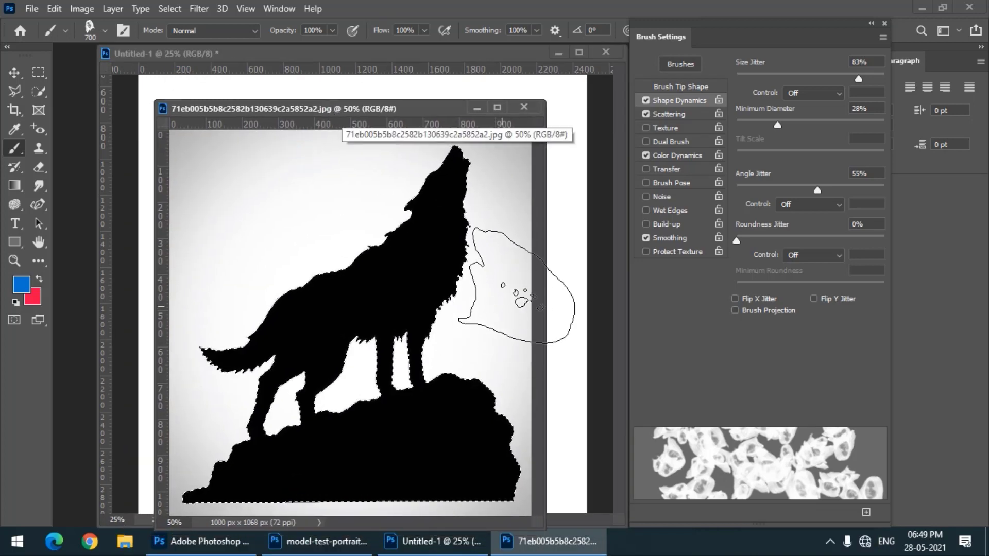
key(ctrl+d)
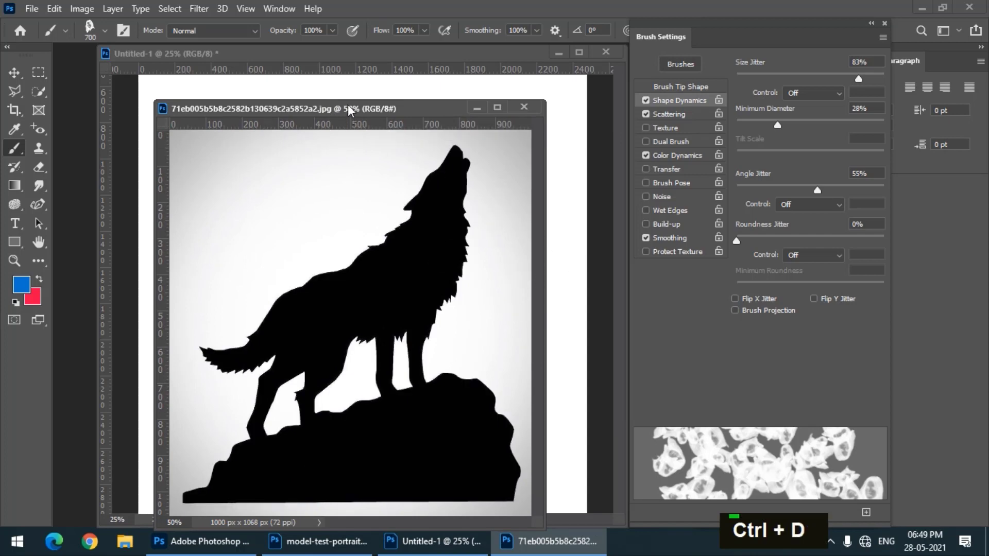
drag(352, 109, 381, 94)
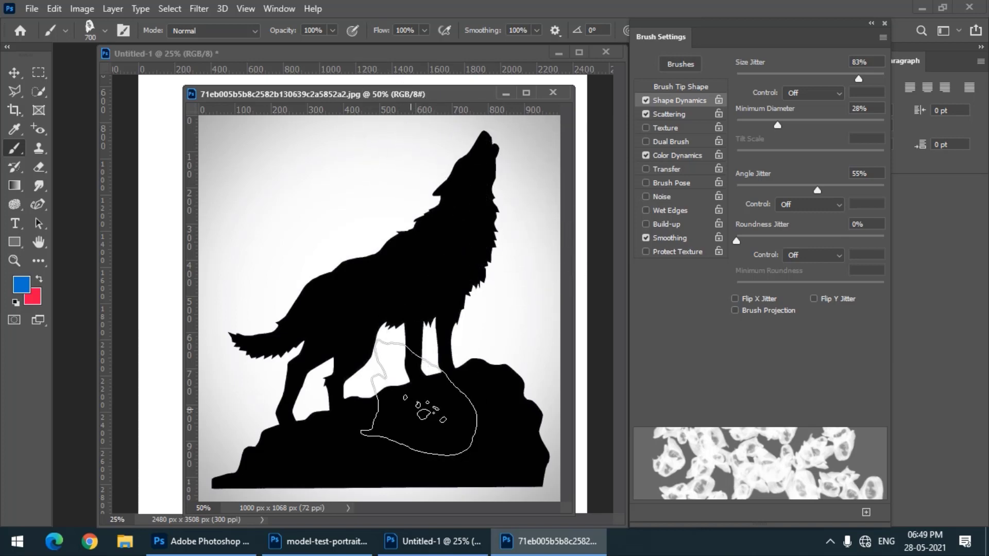
- Select the whole black wolf and rock silhouette with the Magic Wand tool
right_click(45, 87)
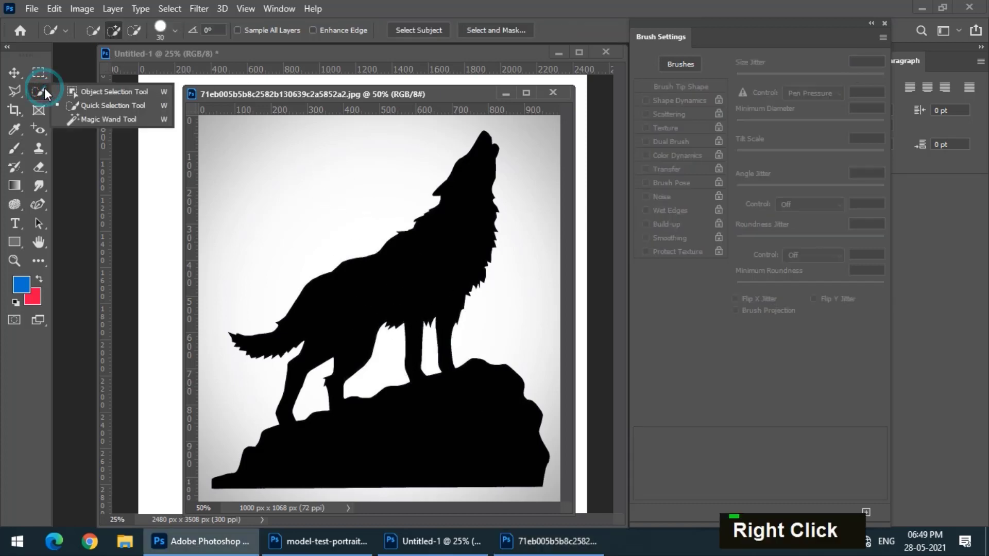
click(128, 122)
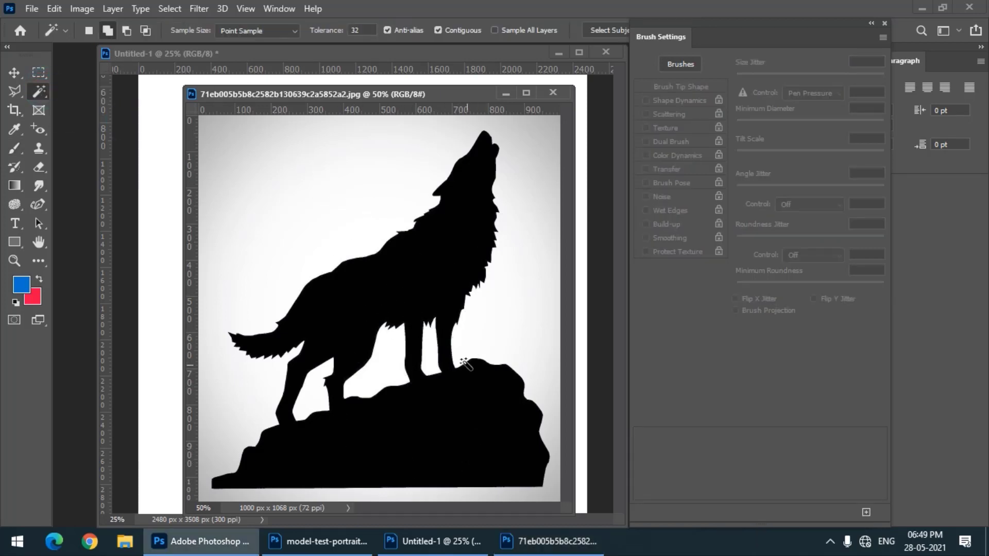
click(393, 276)
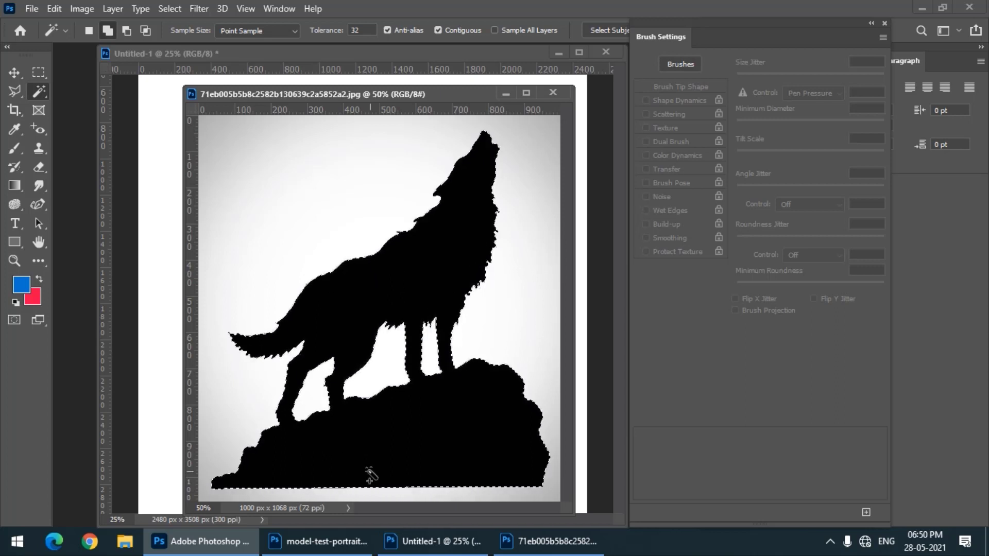
key(ctrl+d)
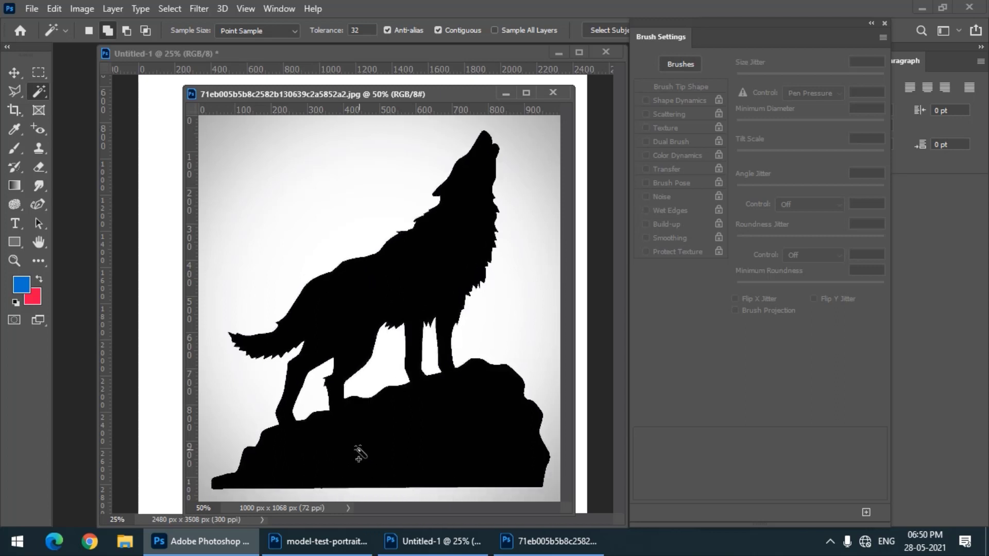
click(356, 448)
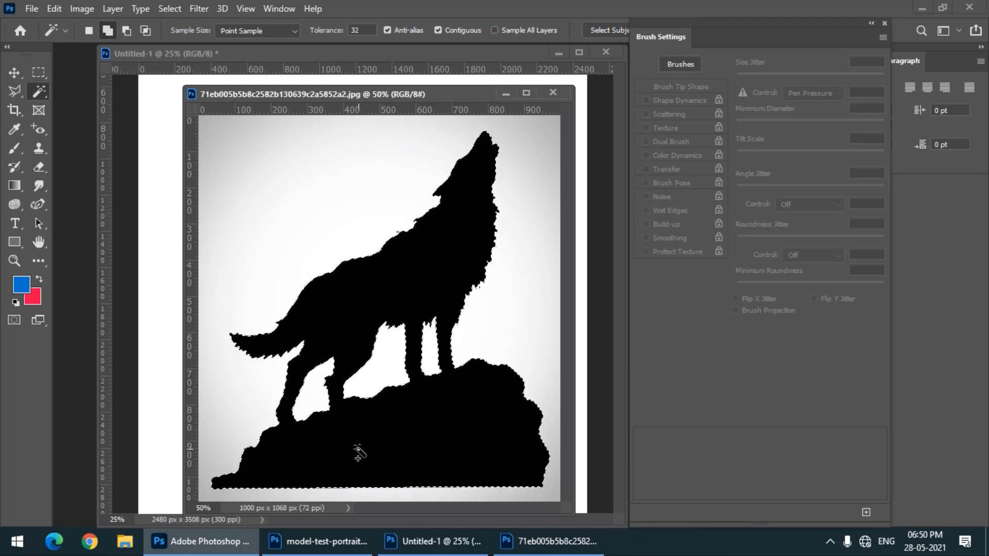
- Define a brush preset named Wolf from the selected silhouette and deselect it
click(57, 5)
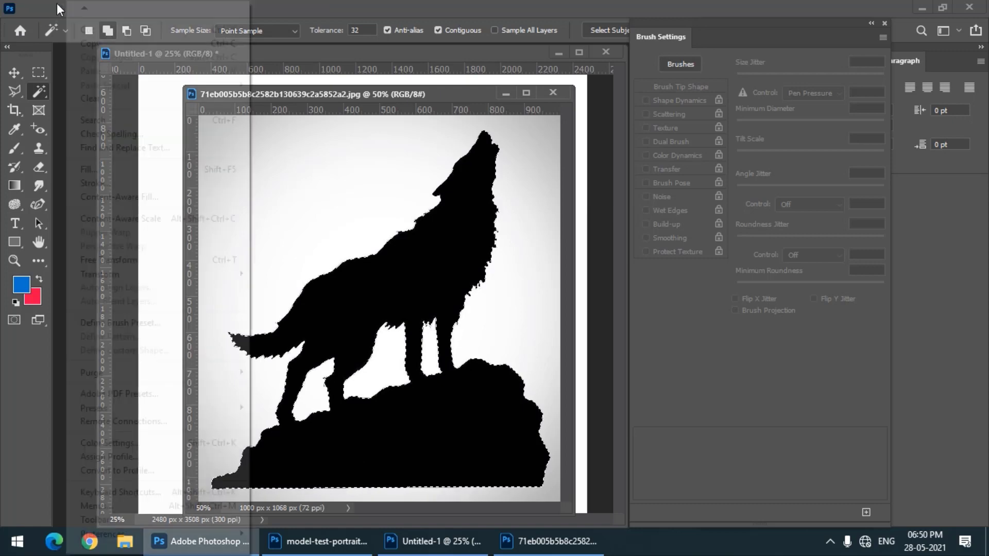
click(244, 320)
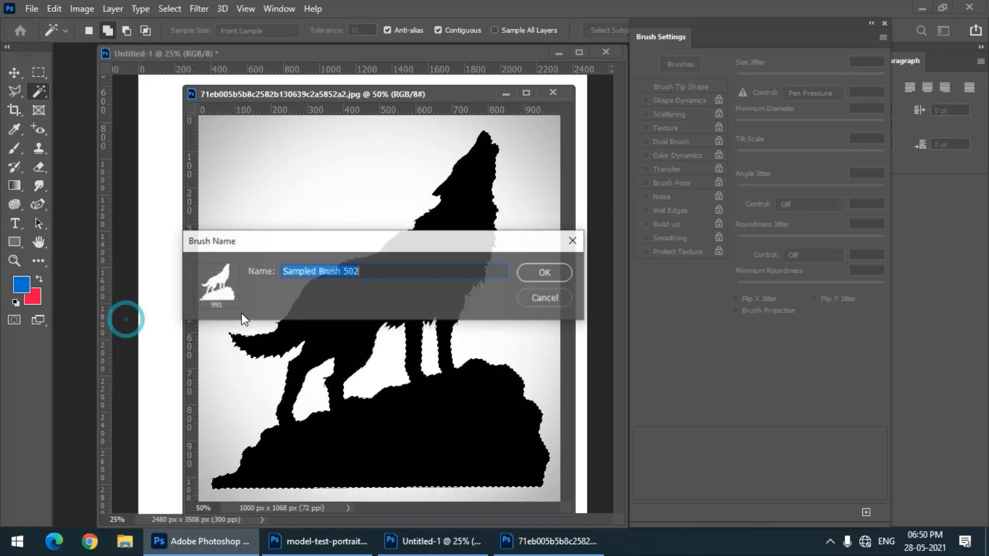
text(Wofl)
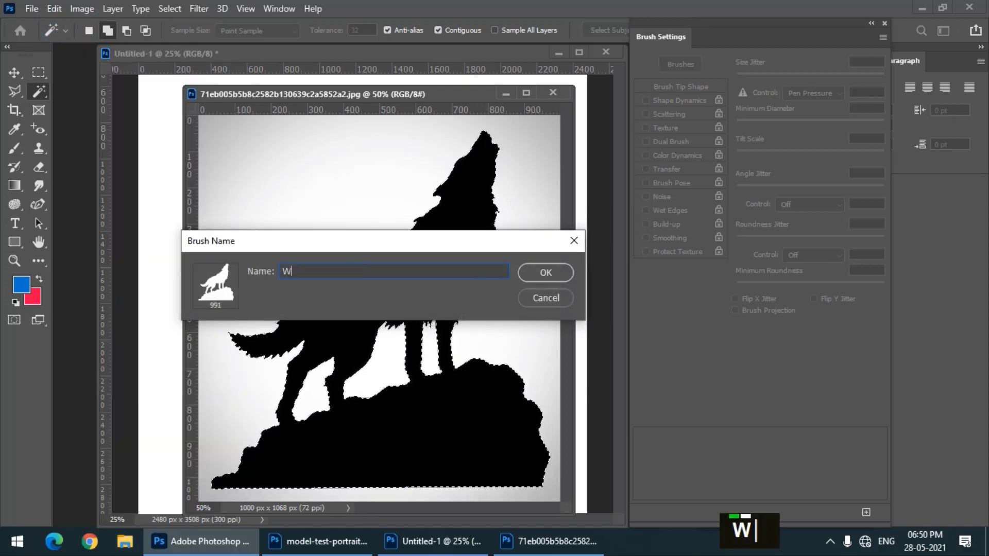
key(BackSpace)
key(BackSpace)
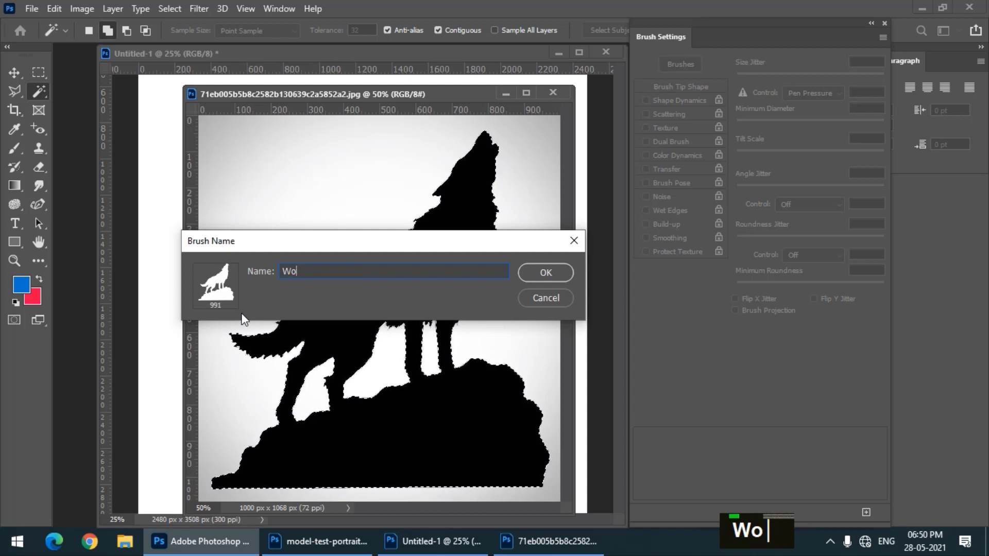
text(lf)
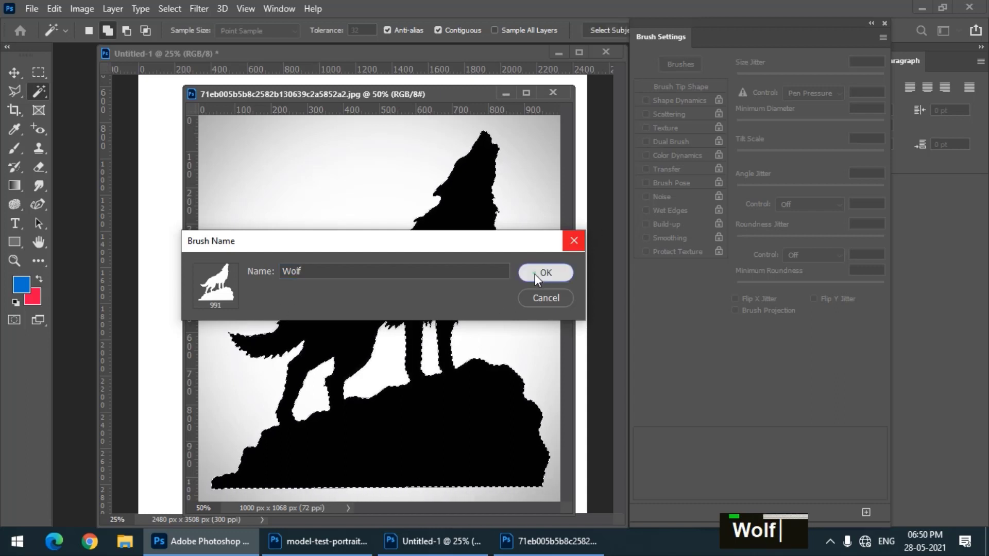
click(535, 273)
key(ctrl+d)
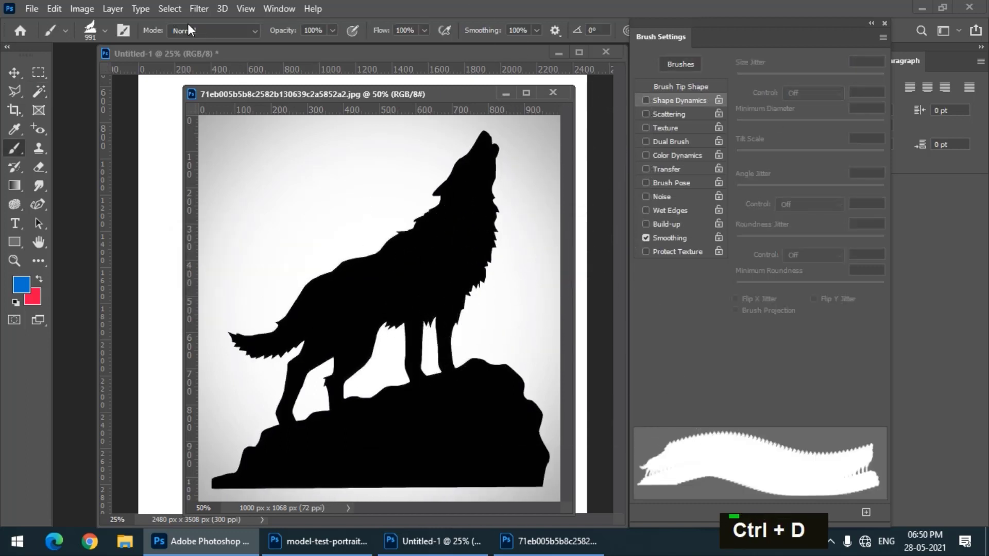
- Stamp two blue wolves on the upper part of the Untitled-1 canvas, one at 1000 px and one at 800 px
click(190, 55)
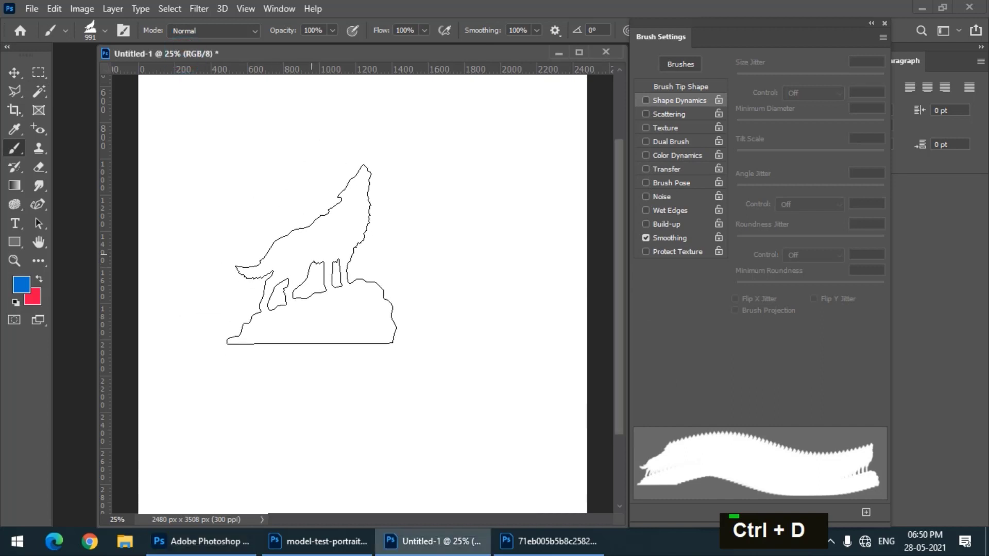
key(bracketright)
click(276, 222)
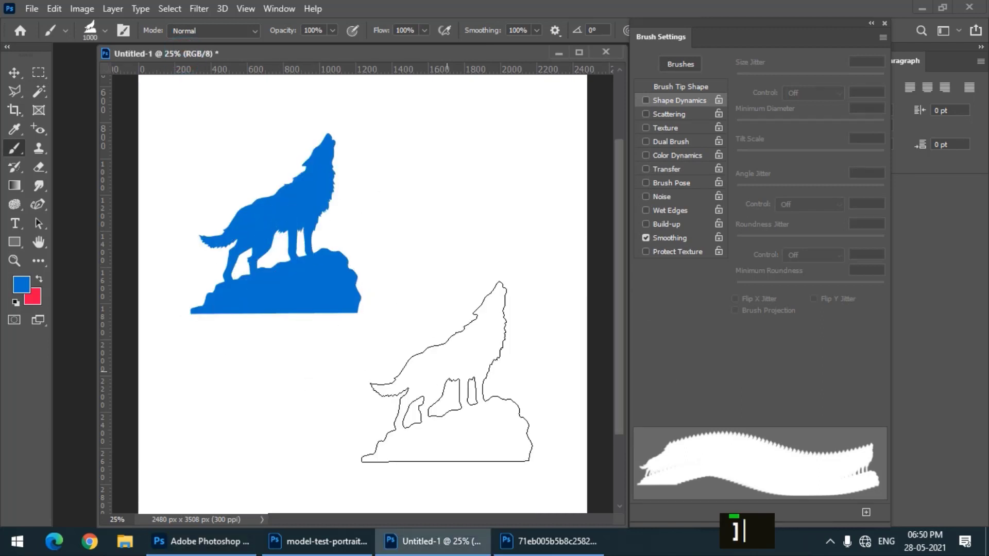
key(bracketleft)
key(bracketleft)
key(bracketleft)
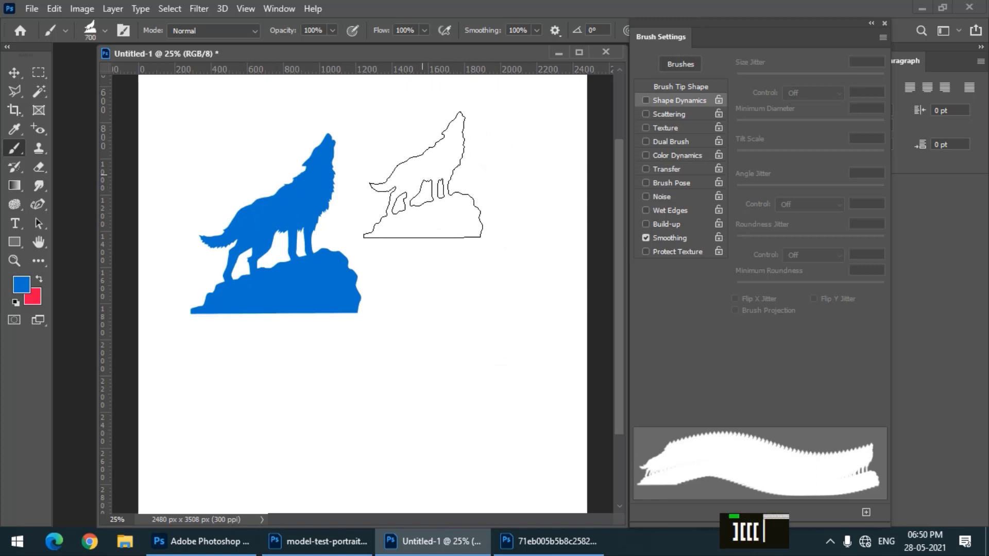
key(bracketright)
click(422, 175)
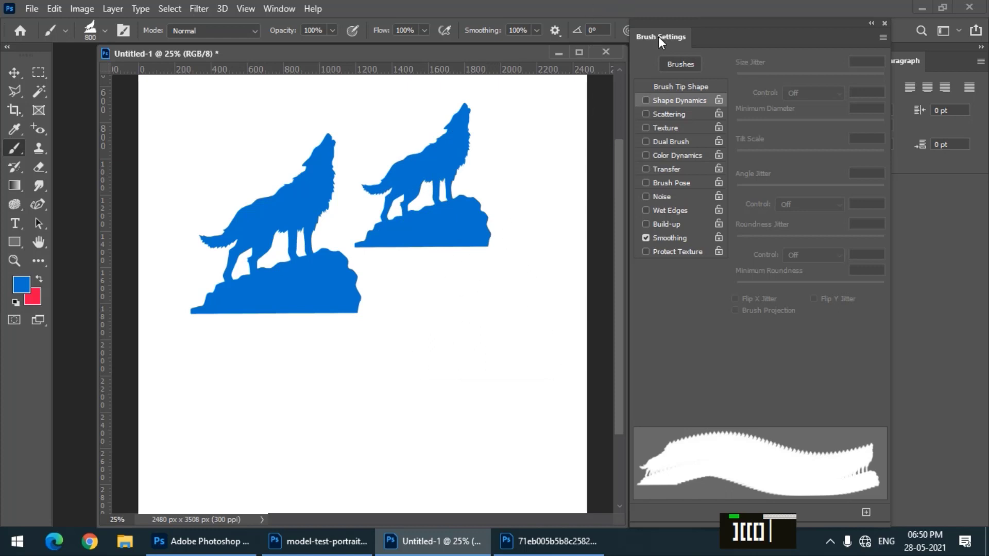
- Turn on Flip X for the Wolf brush tip and stamp two mirrored wolves on the lower part of the canvas
drag(658, 36, 612, 36)
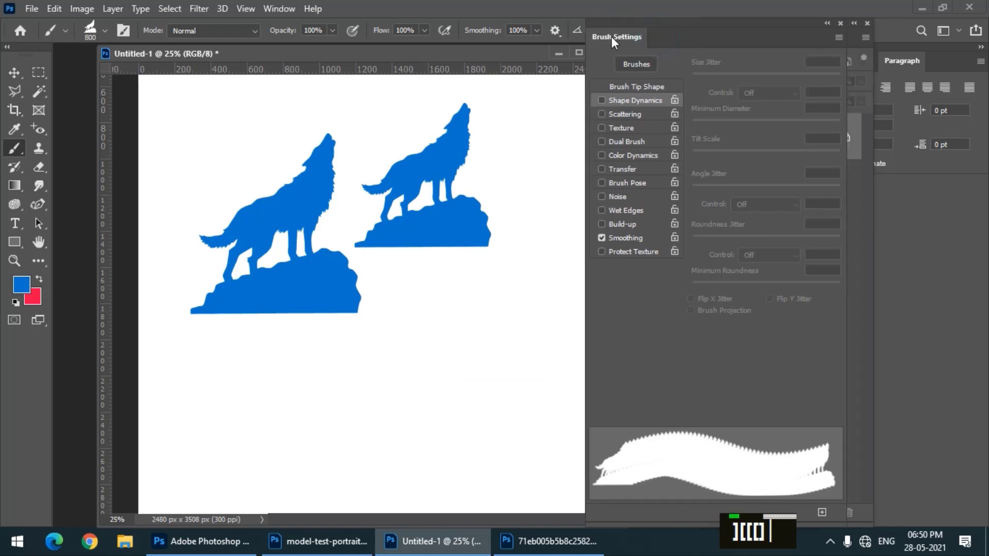
click(626, 87)
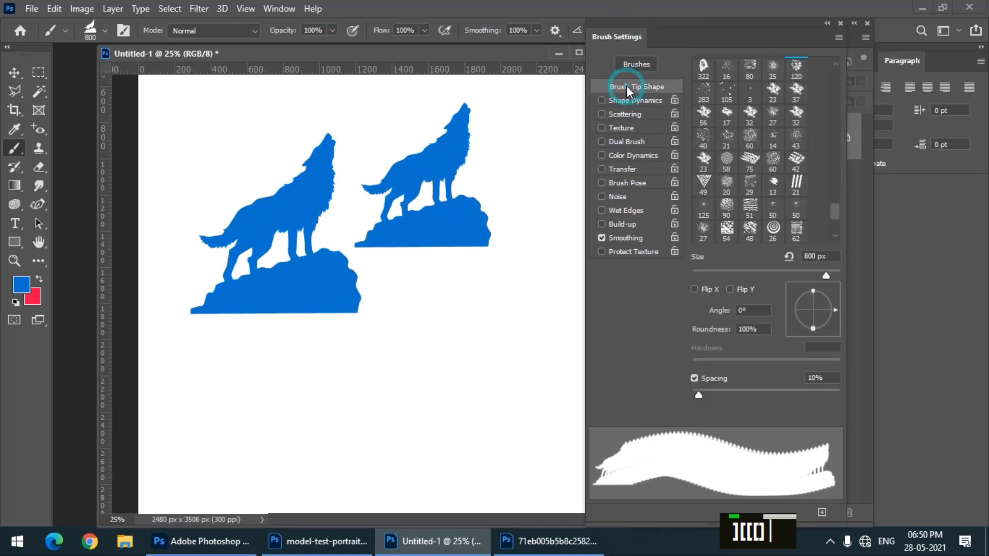
click(703, 291)
click(491, 374)
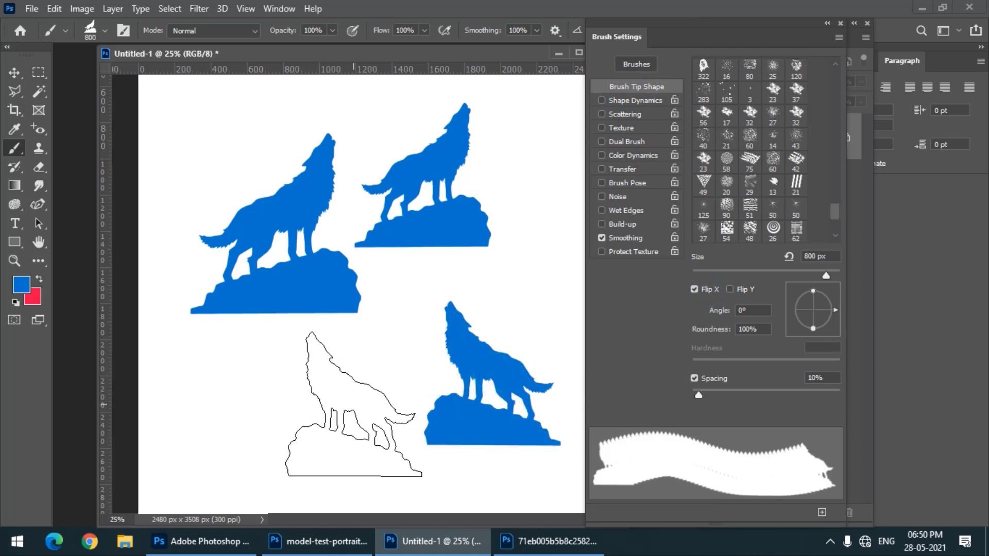
click(353, 404)
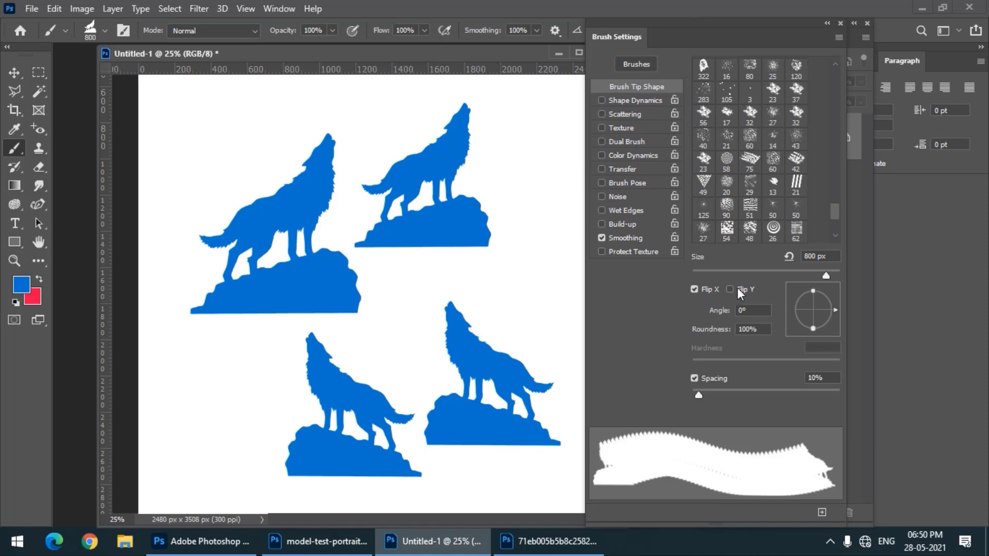
- Switch the Wolf brush tip from Flip X to Flip Y and stamp an upside-down wolf at the canvas's right edge
click(701, 292)
click(743, 289)
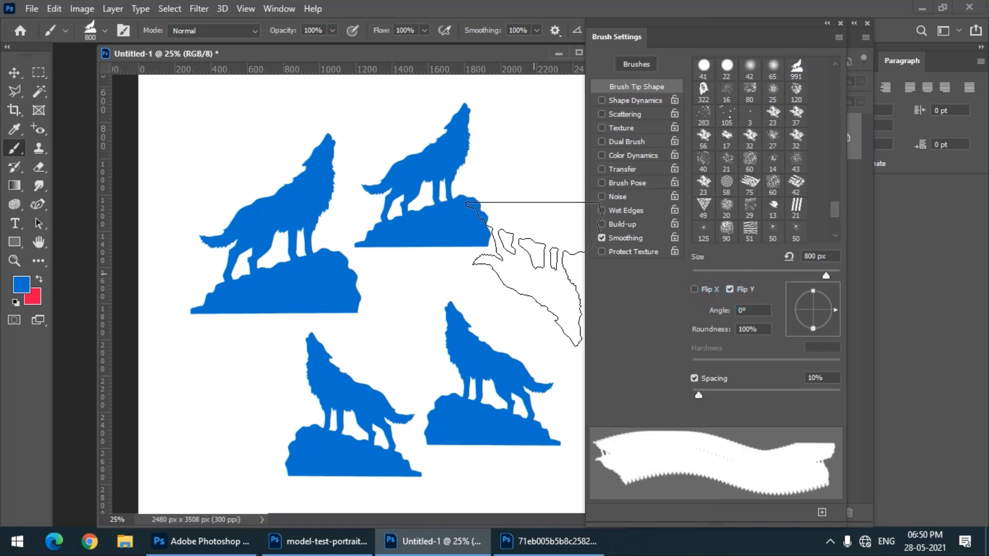
click(533, 273)
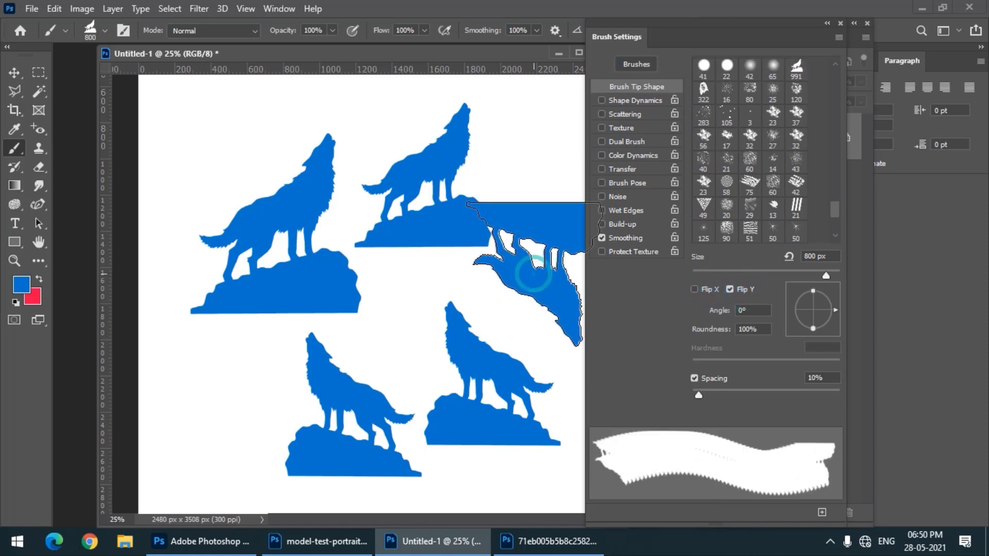
- Turn off Flip Y, set the Wolf brush angle to 38° and stamp a rotated wolf on the lower left of the canvas
click(739, 290)
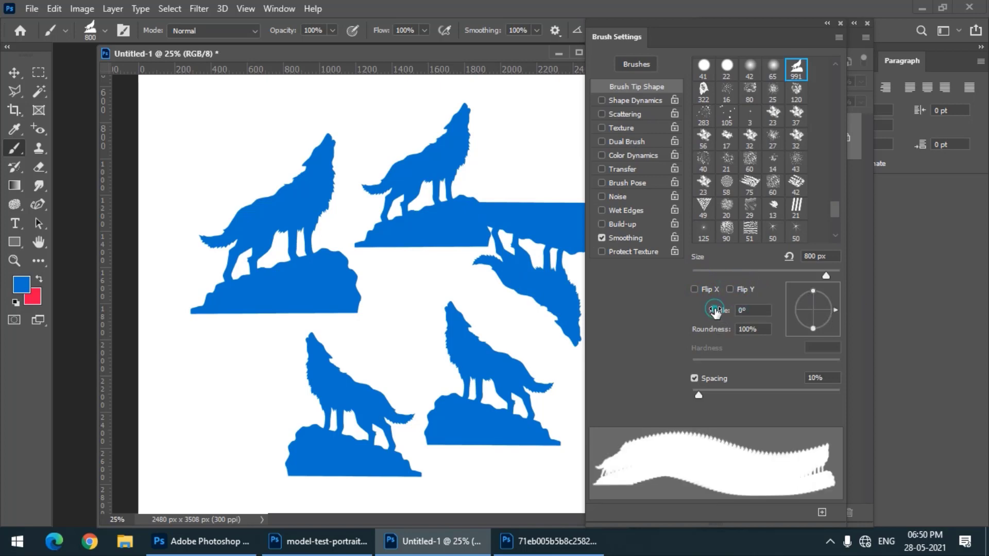
drag(714, 311, 734, 311)
click(235, 379)
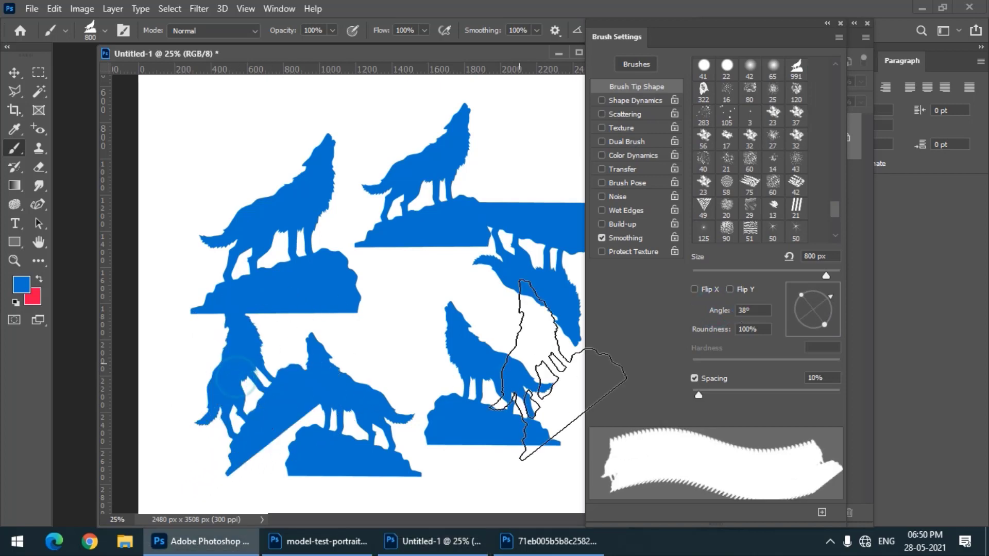
- Undo all the wolf stamps on the Untitled-1 canvas
key(ctrl)
key(ctrl+z)
key(ctrl+z)
key(ctrl+z)
key(ctrl+z)
key(ctrl+z)
key(ctrl+z)
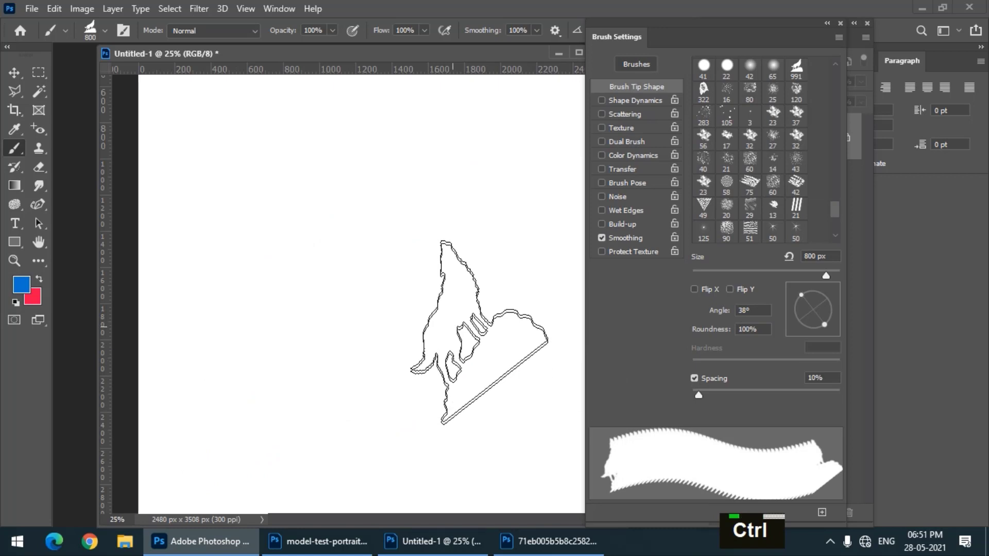
- Examine the saved brush presets and brush groups in the preset list, trying different preview sizes
click(105, 31)
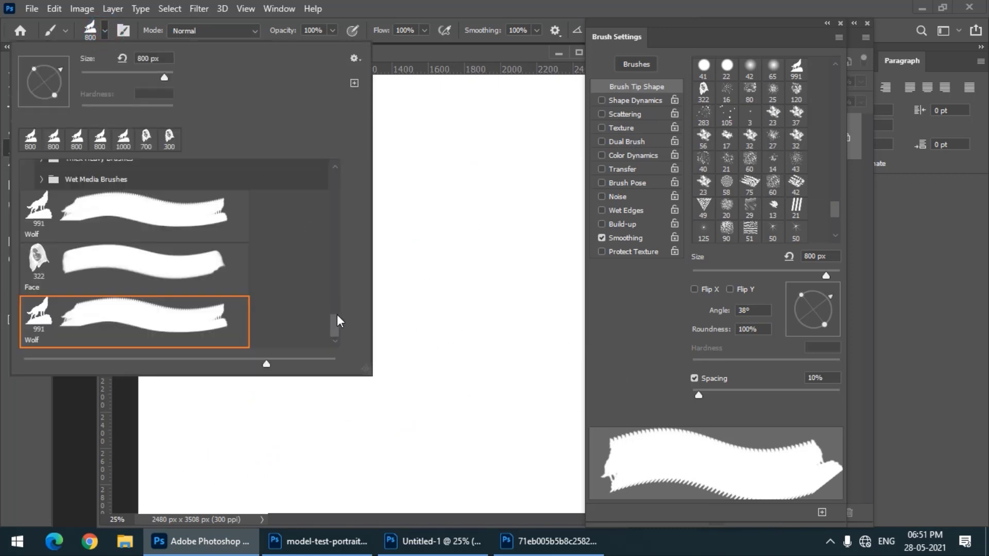
scroll(336, 316, up, 1)
scroll(336, 315, down, 1)
mouse_move(266, 364)
mouse_down()
mouse_move(69, 363)
mouse_move(287, 367)
mouse_up()
scroll(225, 353, down, 1)
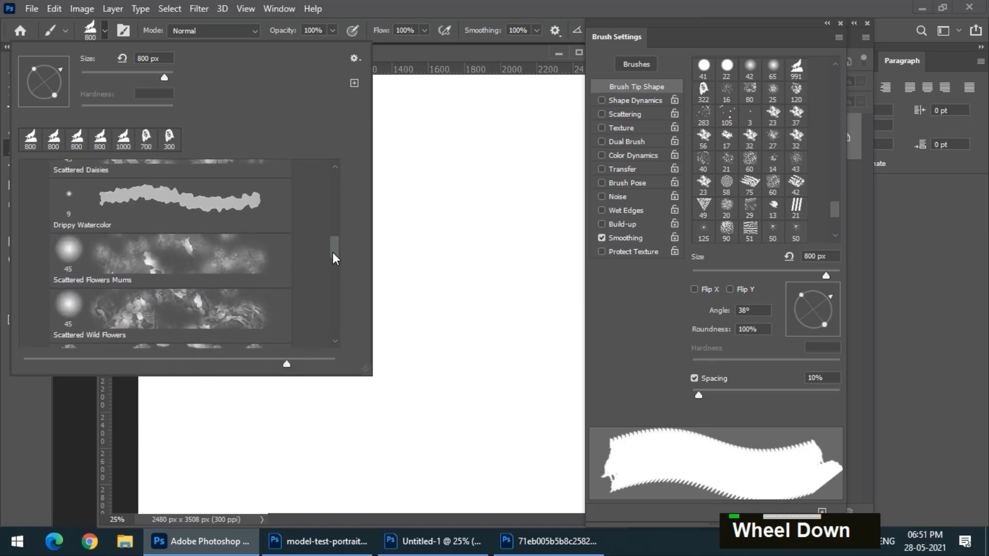
drag(332, 253, 343, 277)
mouse_move(259, 370)
mouse_down()
mouse_move(177, 371)
mouse_move(257, 367)
mouse_up()
drag(335, 260, 344, 304)
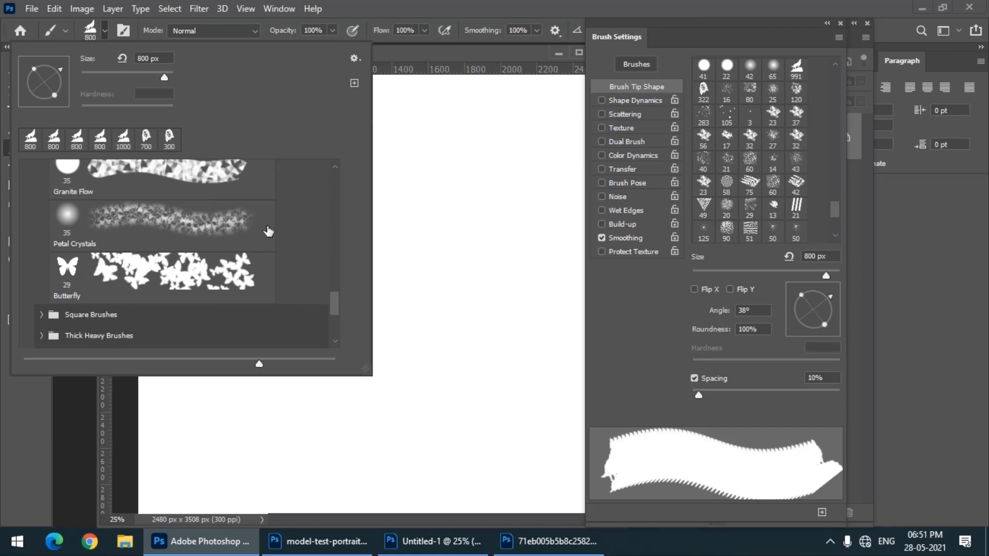
- Hide the brush tip and brush stroke previews in the preset list, and show both again
click(354, 59)
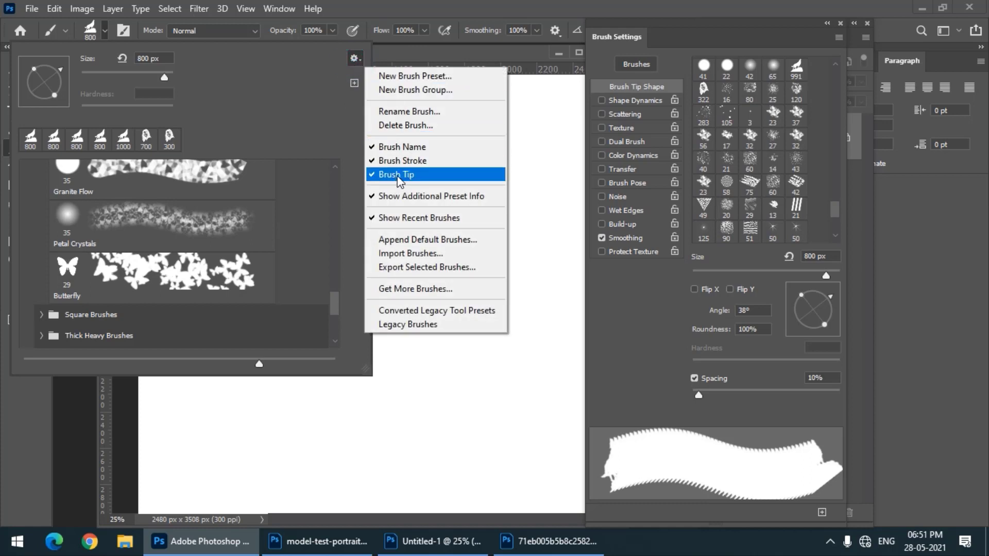
click(398, 175)
click(355, 59)
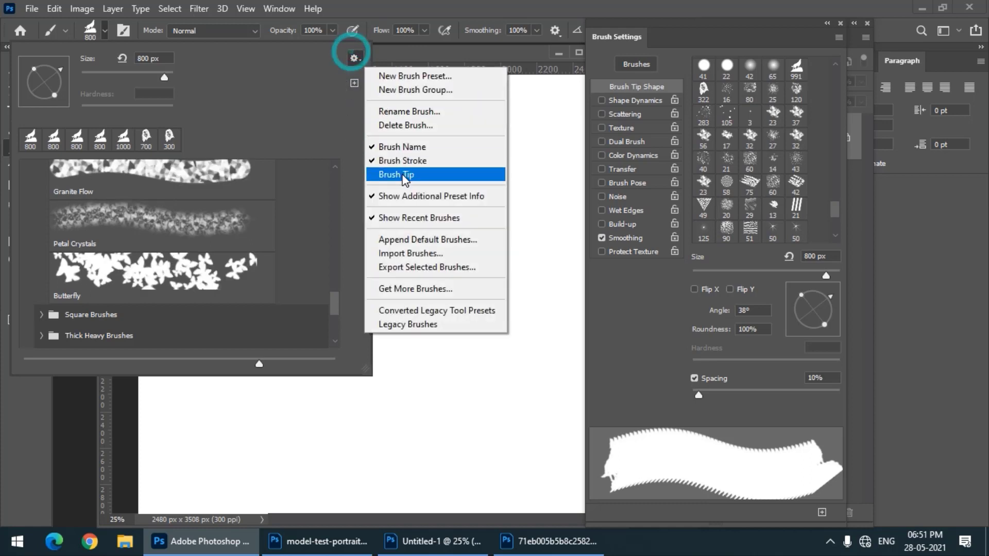
click(403, 172)
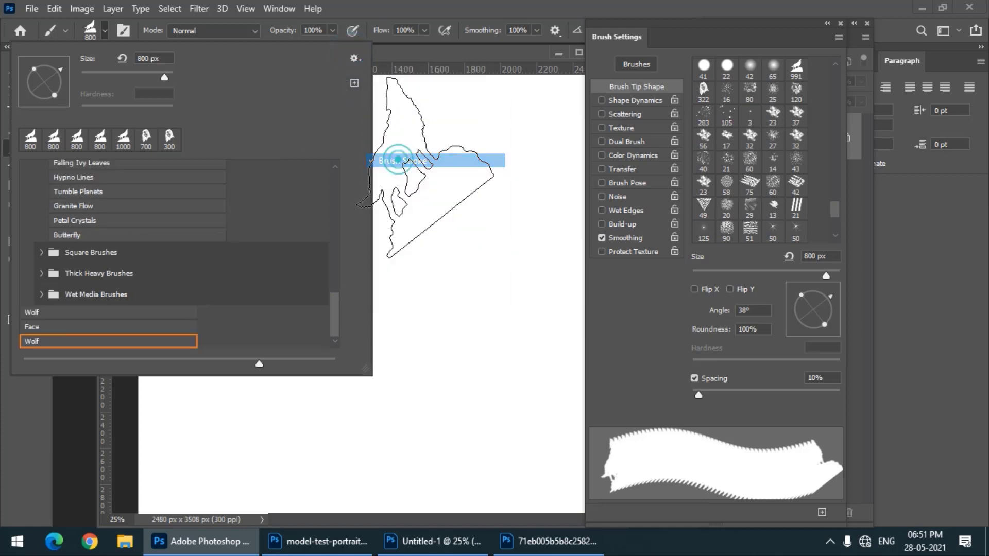
click(354, 59)
click(434, 166)
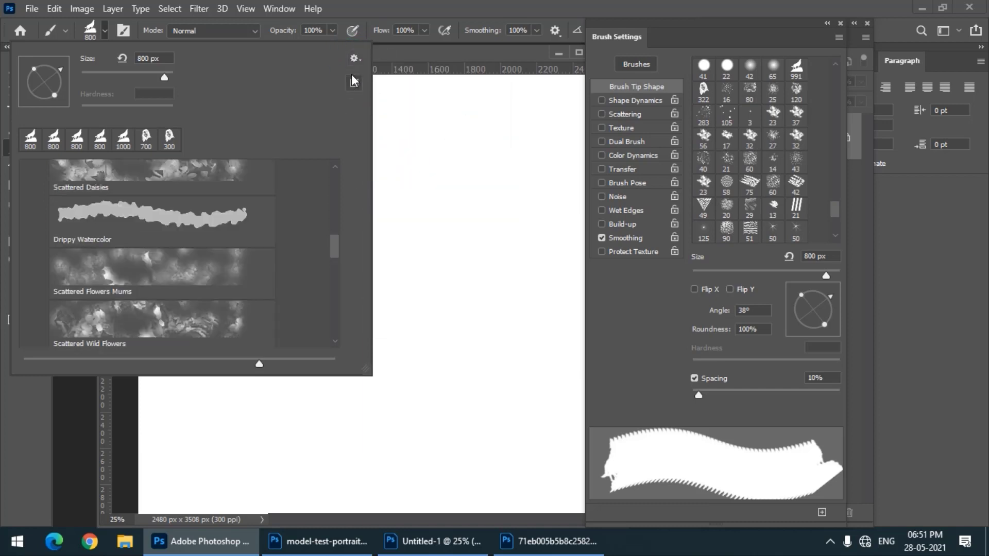
click(353, 66)
click(414, 172)
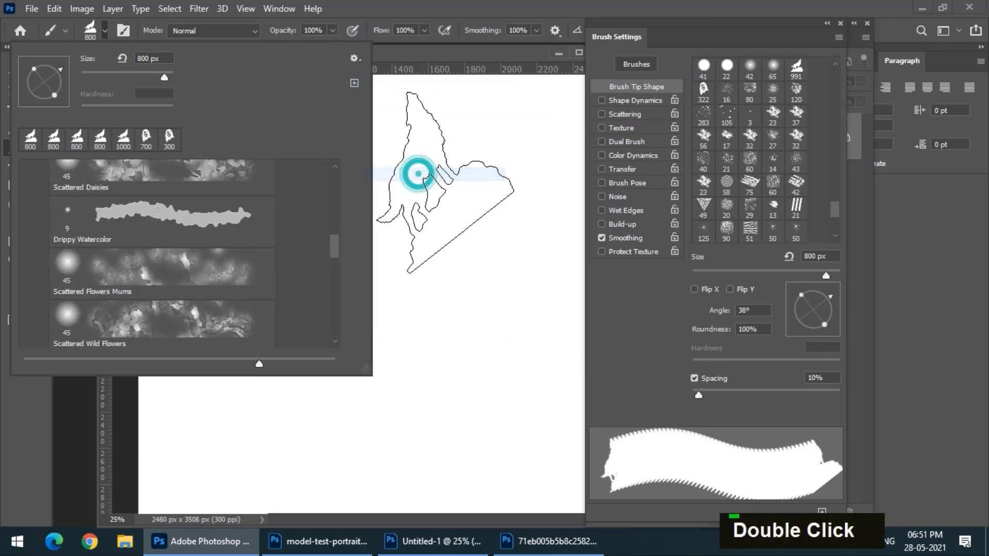
- Choose the Butterfly brush preset at 29 px and close the preset list
drag(341, 241, 342, 303)
double_click(154, 276)
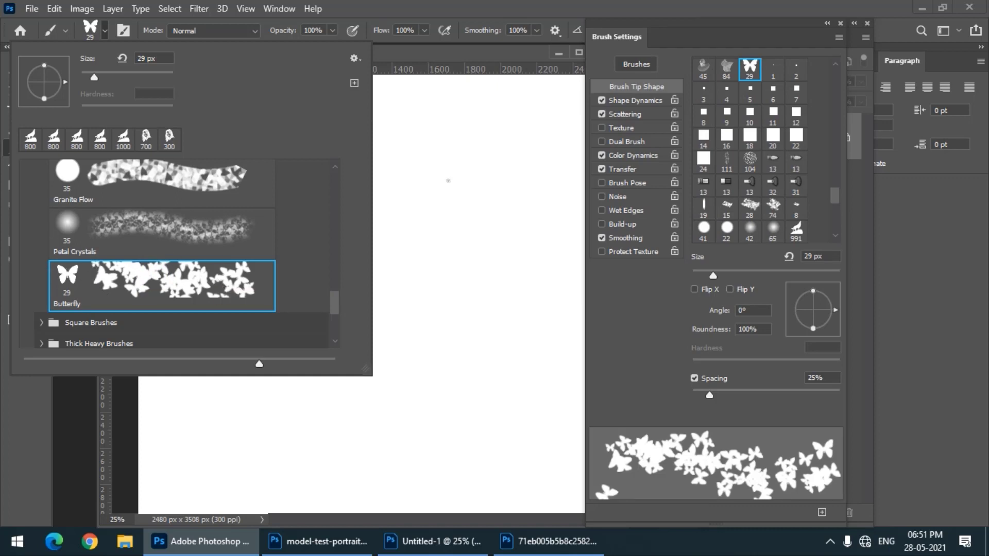
click(425, 54)
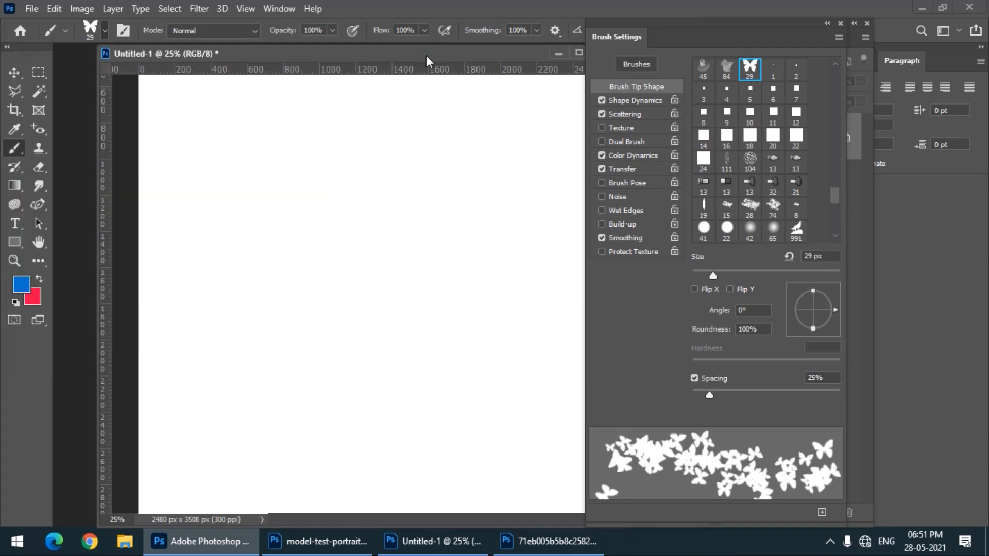
- Rearrange the floating Untitled-1 and wolf image windows, leaving Untitled-1 in front
drag(425, 57, 376, 127)
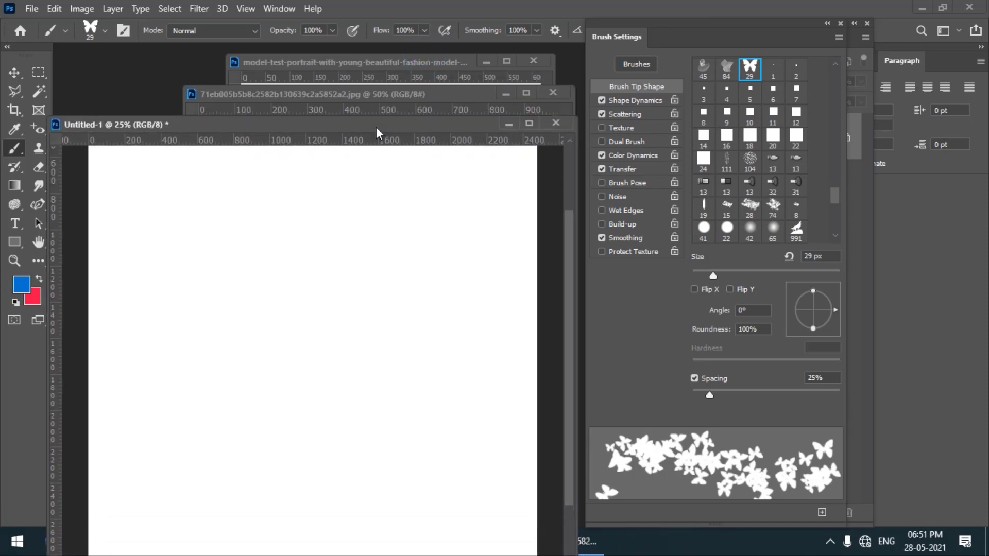
click(372, 96)
drag(349, 92, 260, 87)
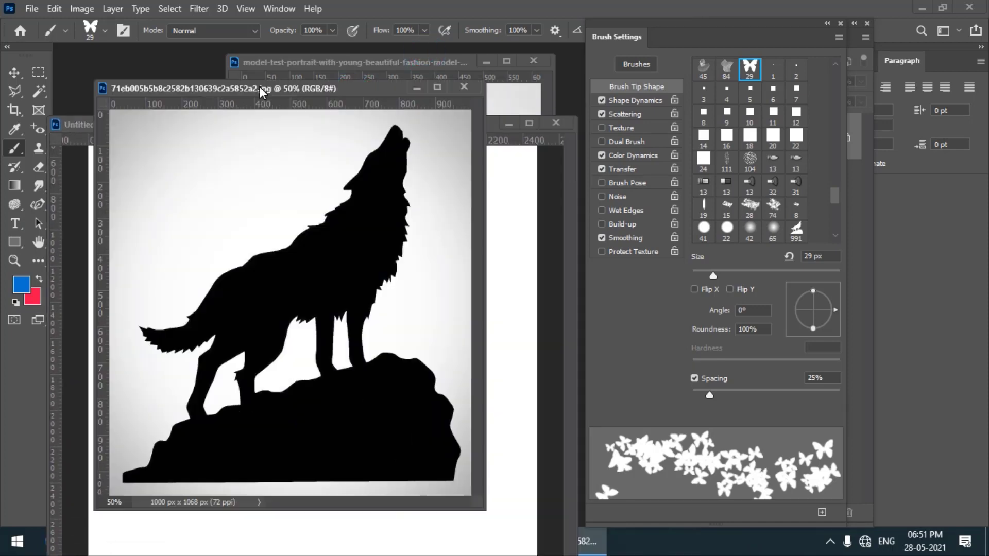
drag(327, 92, 521, 114)
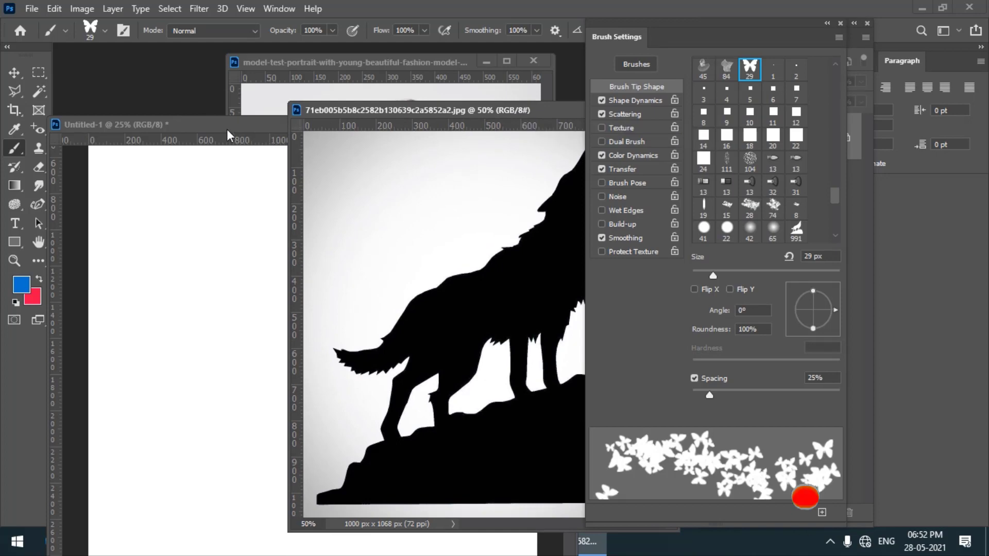
drag(227, 129, 281, 141)
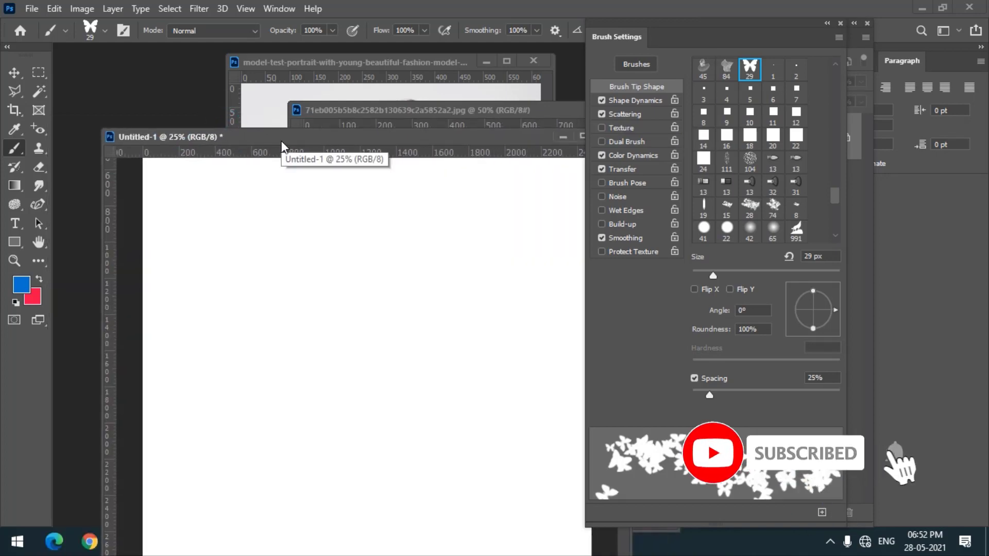
- Open the pink flower photo from the Others folder and float it in its own document window
double_click(168, 85)
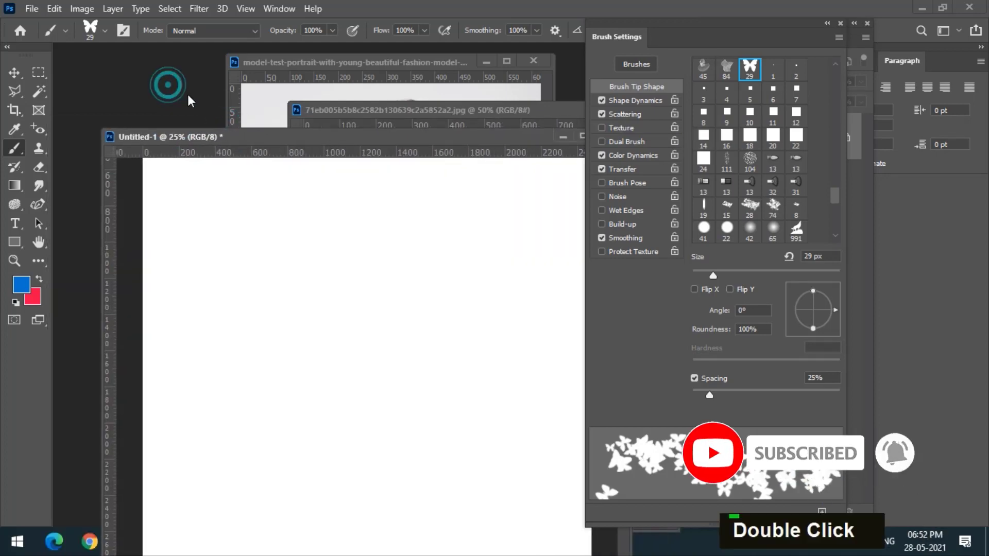
scroll(440, 209, down, 3)
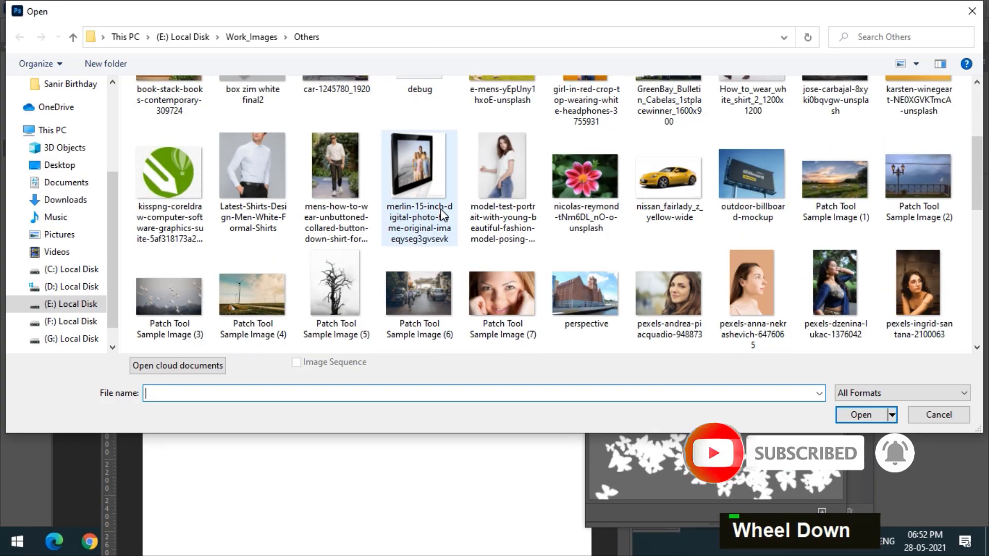
double_click(573, 190)
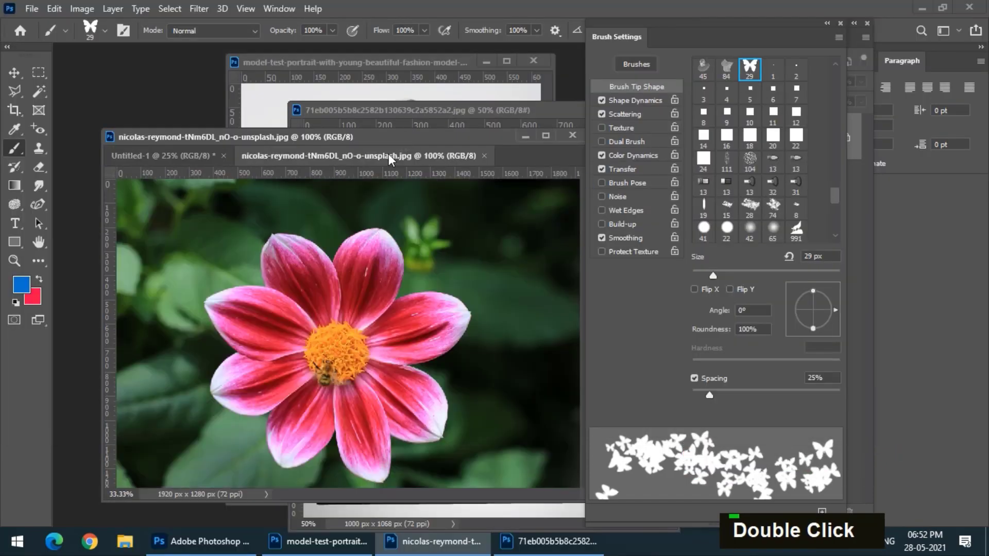
drag(192, 99, 265, 110)
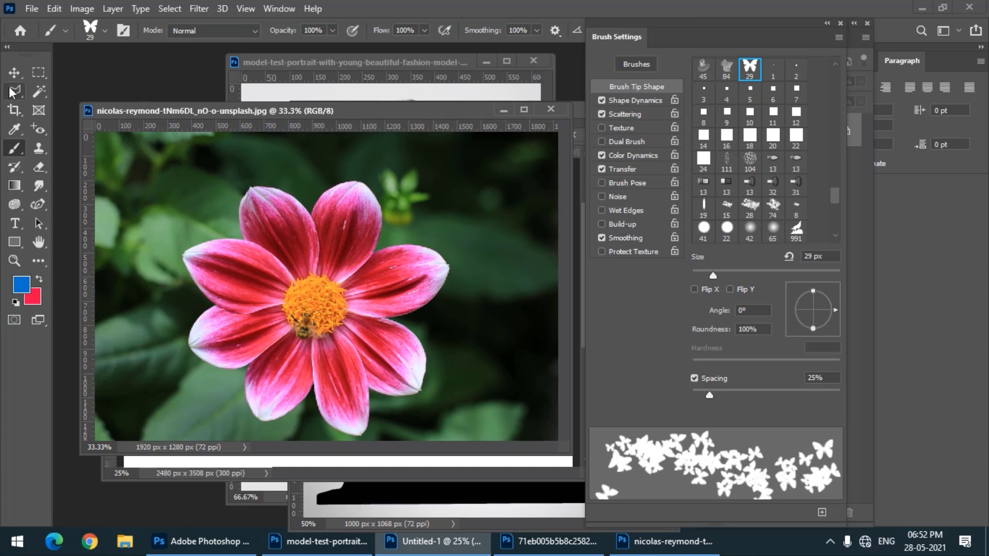
- Select the whole pink flower, including its centre, with the Quick Selection tool
click(38, 91)
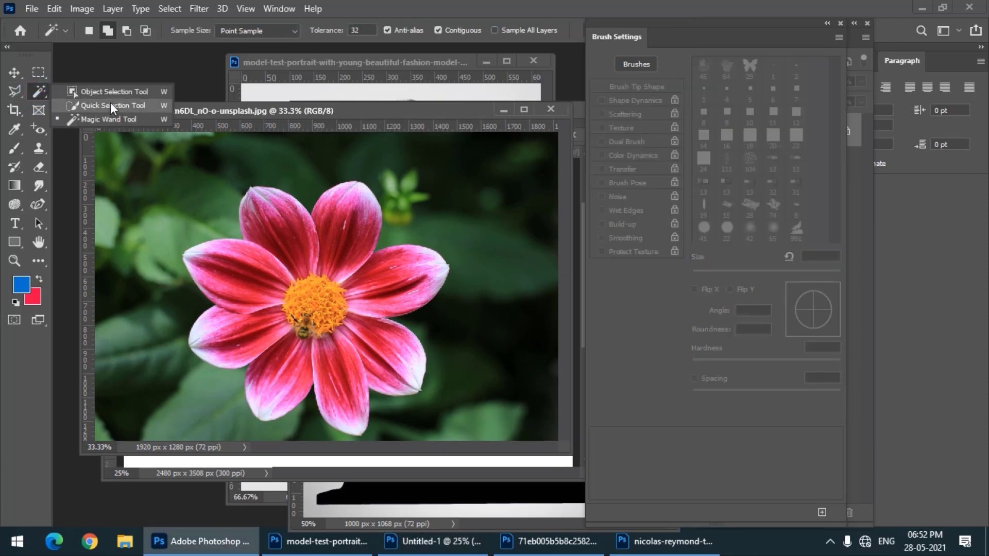
click(100, 106)
drag(259, 219, 259, 202)
mouse_move(288, 263)
mouse_down()
mouse_move(229, 283)
mouse_move(227, 340)
mouse_move(244, 343)
mouse_move(278, 383)
mouse_move(342, 361)
mouse_move(381, 372)
mouse_move(392, 357)
mouse_move(386, 296)
mouse_move(421, 279)
mouse_up()
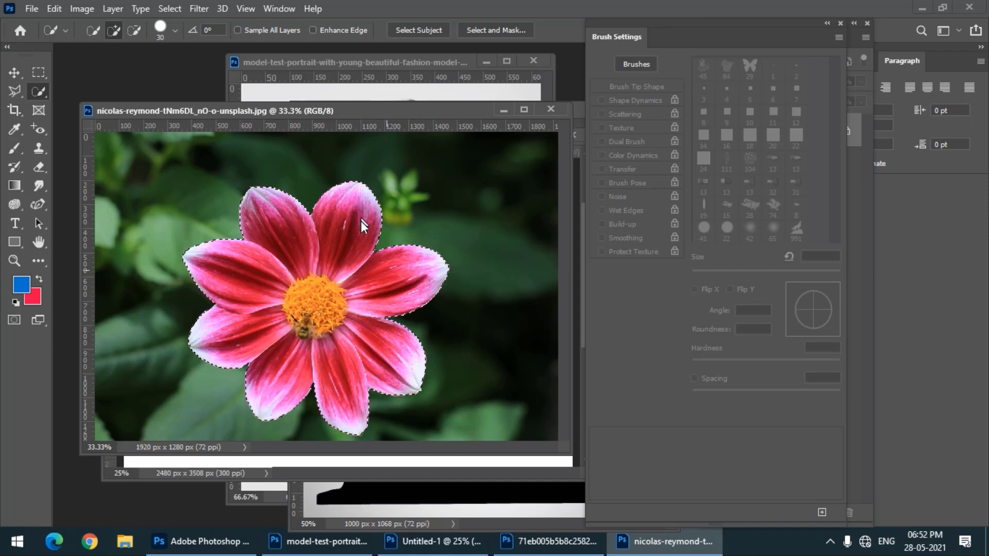
- Define a brush preset named Flower from the selected flower, activate the Brush tool and deselect
click(55, 8)
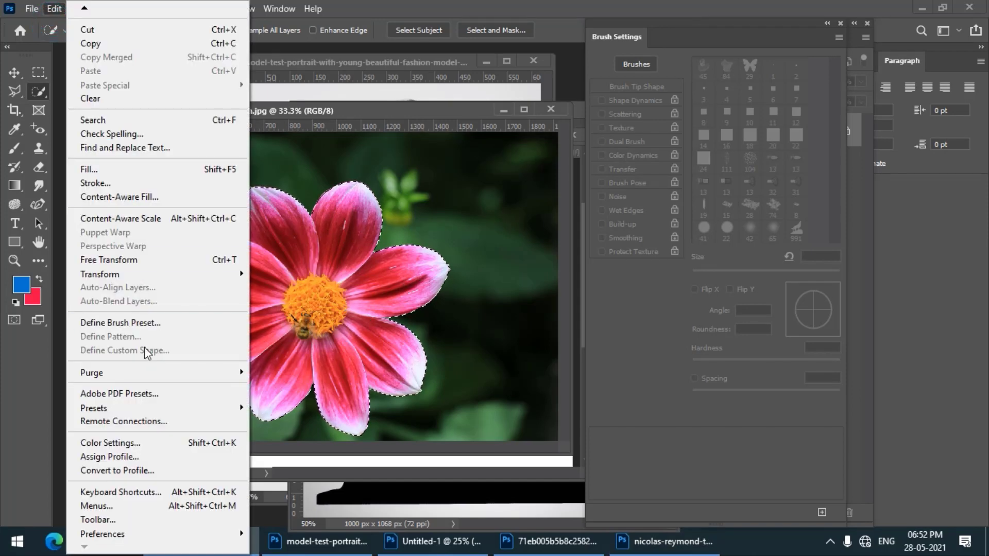
click(141, 323)
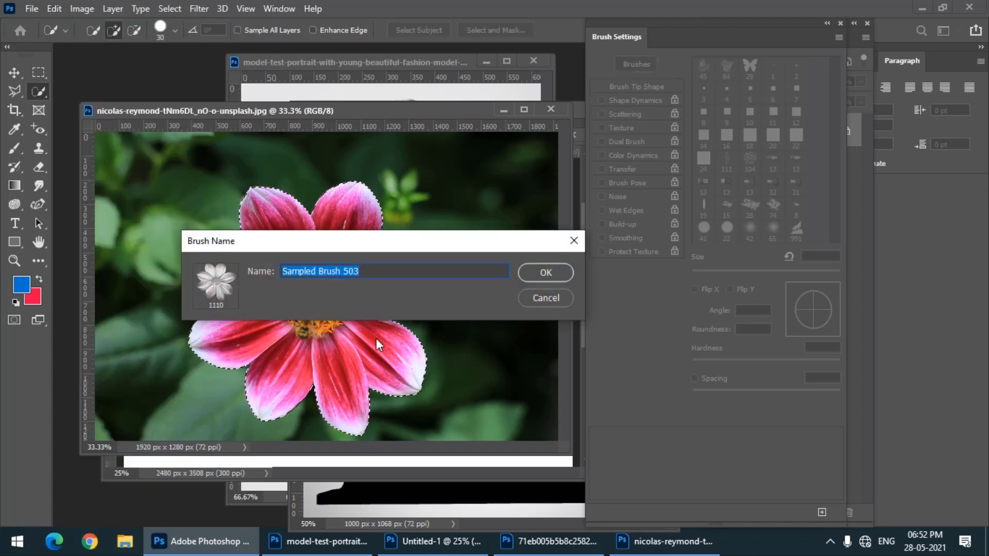
text(Flower)
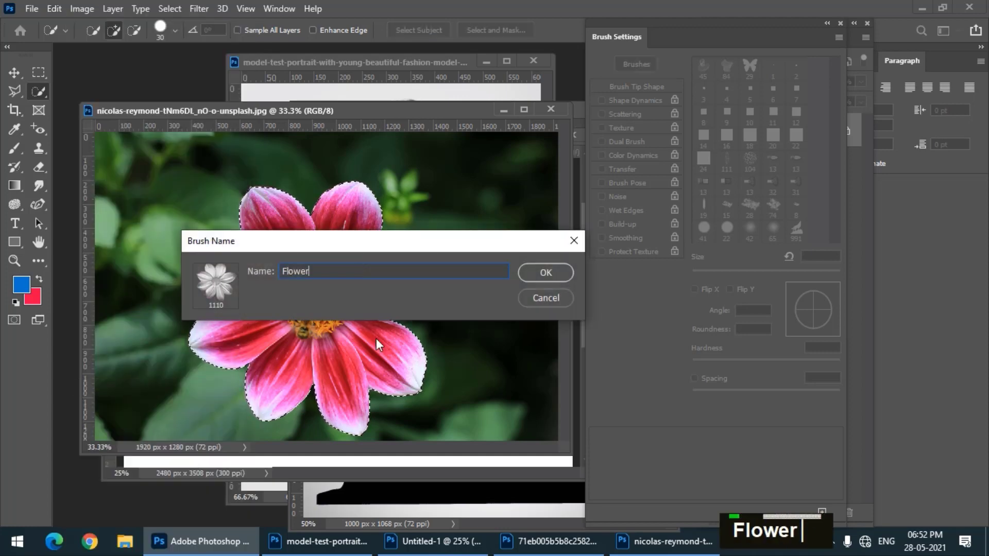
click(541, 273)
key(b)
key(ctrl+d)
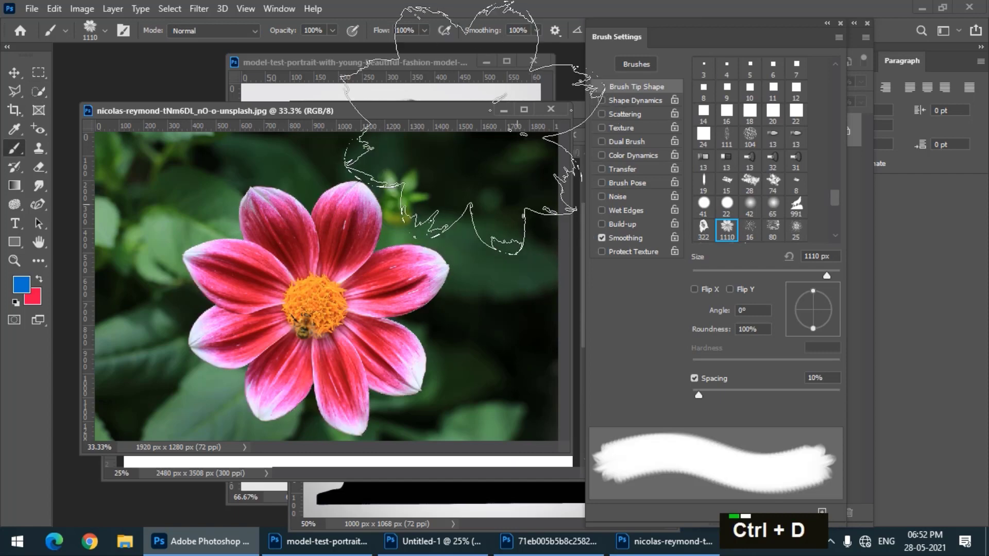
- Move the portrait photo window aside and bring the Untitled-1 document to the front
click(386, 61)
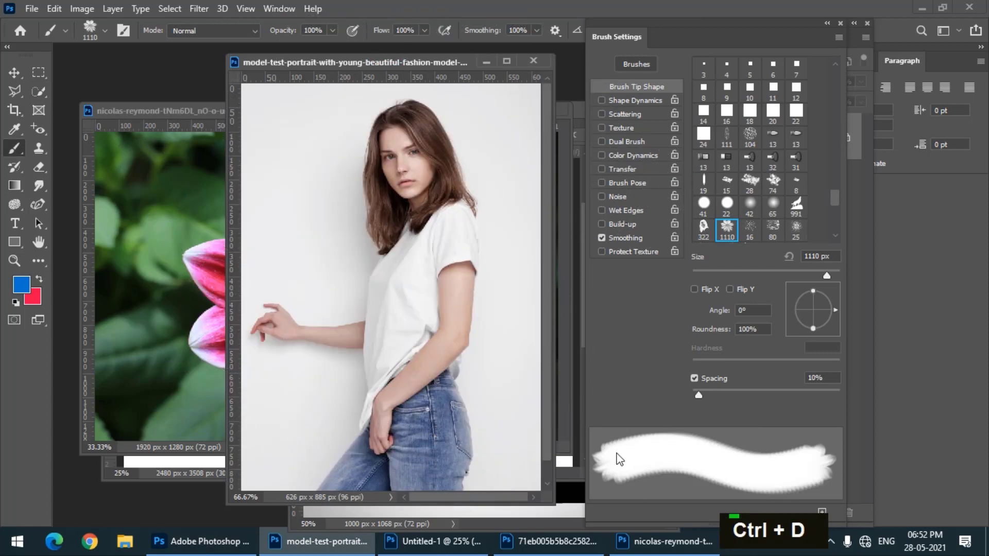
click(583, 490)
drag(338, 65, 272, 66)
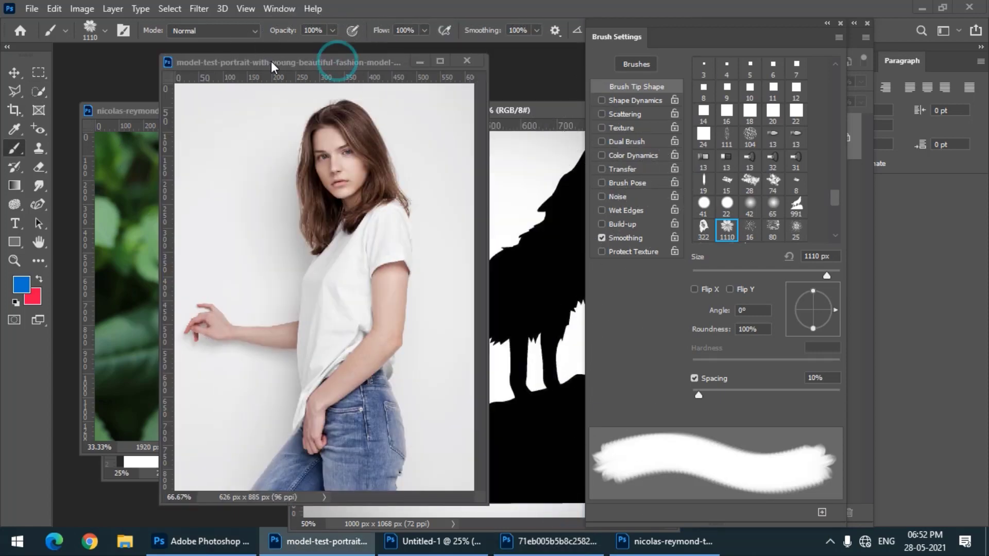
click(431, 543)
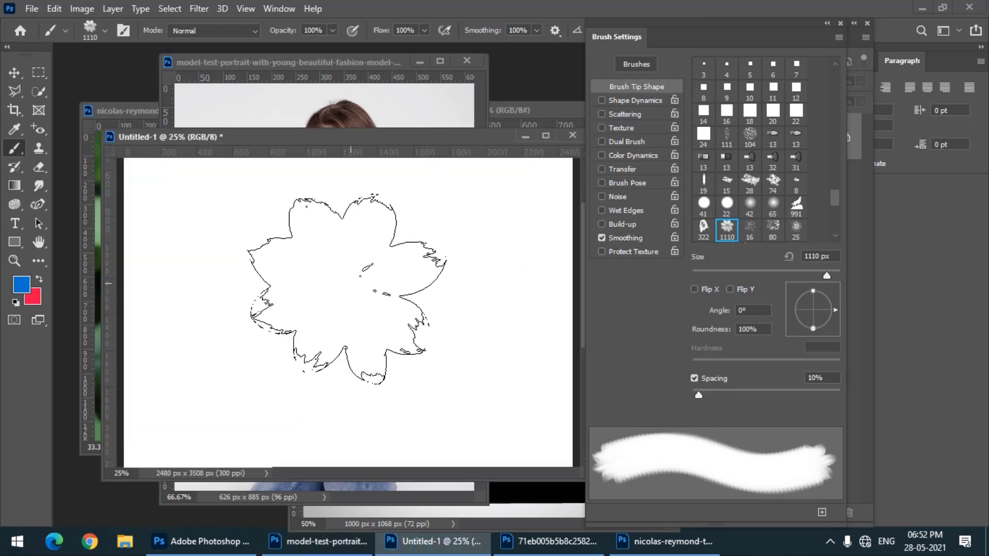
- Reduce the Flower brush to 500 px and stamp one blue flower on the upper left of the Untitled-1 canvas
key(ctrl+minus)
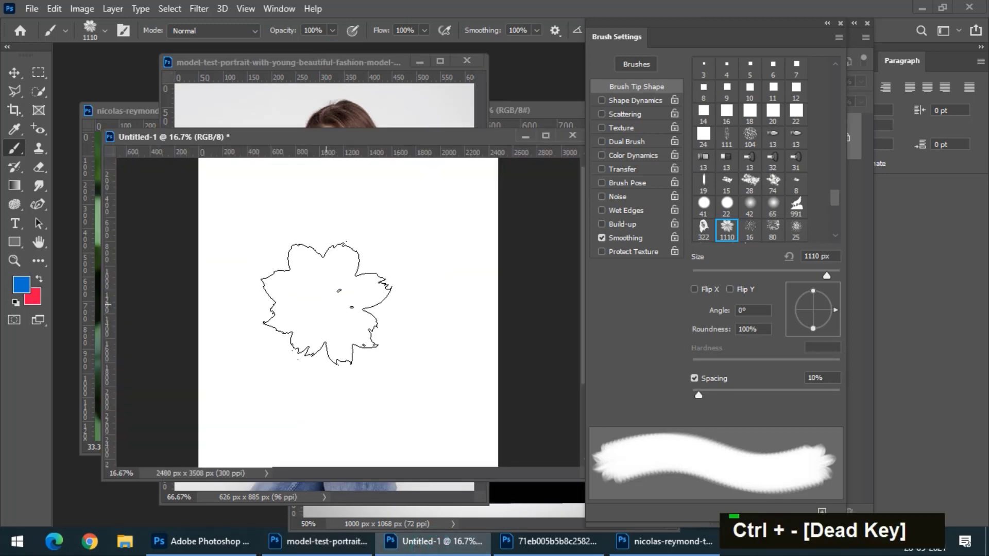
key(bracketleft)
key(bracketleft)
key(bracketleft)
key(bracketleft)
key(bracketleft)
key(bracketleft)
click(259, 251)
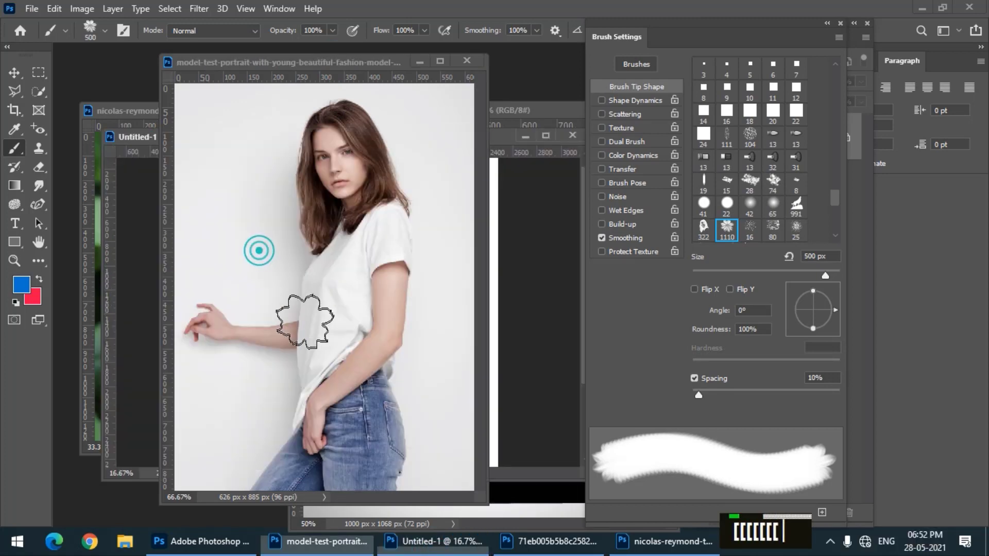
click(431, 542)
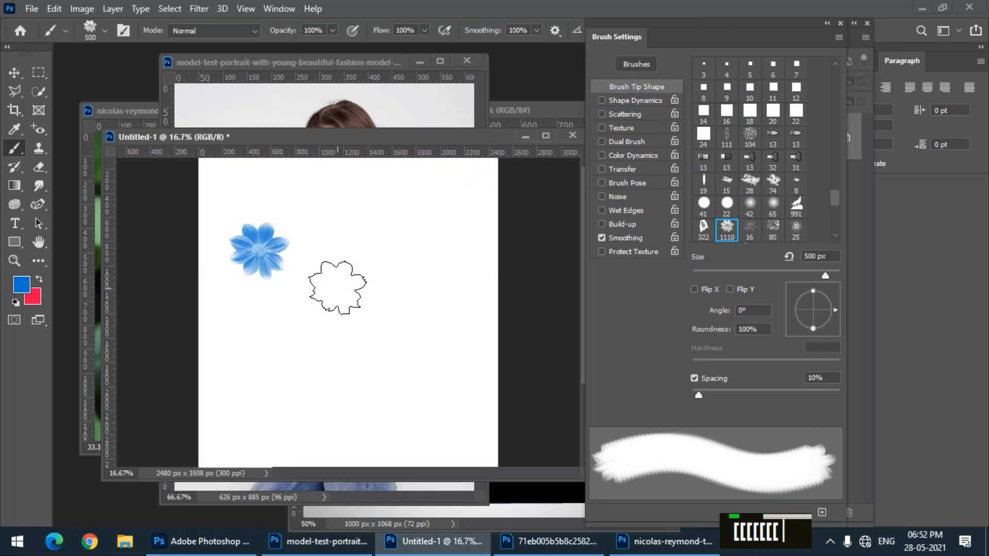
- Stamp another blue flower on the canvas, then bring the Untitled-1 document back to the front and enlarge its window
click(338, 289)
click(344, 543)
click(534, 552)
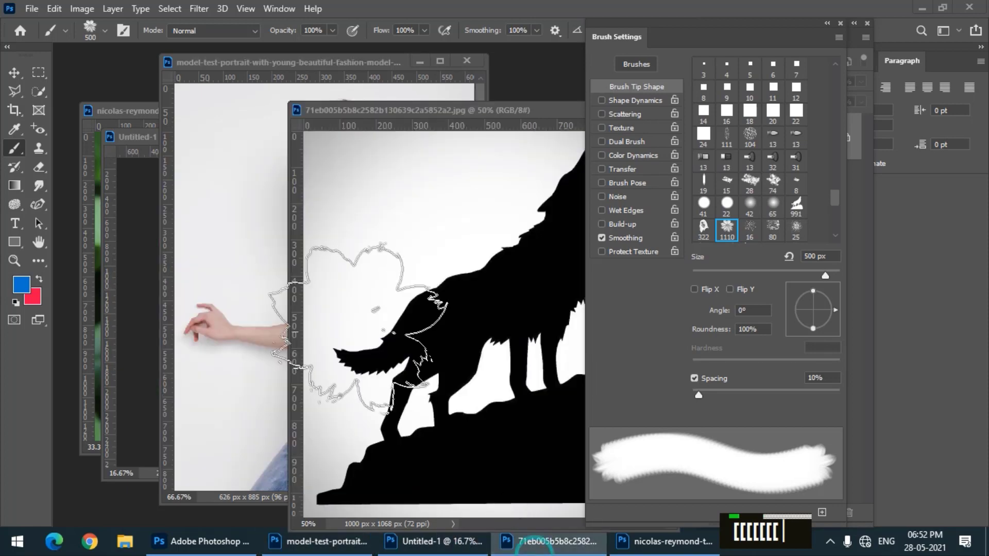
click(412, 549)
click(349, 389)
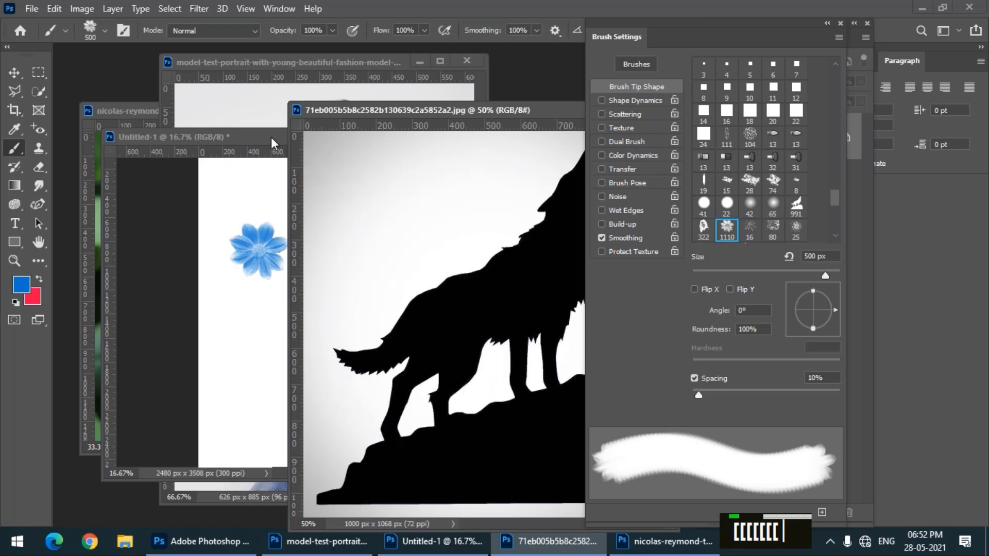
double_click(273, 143)
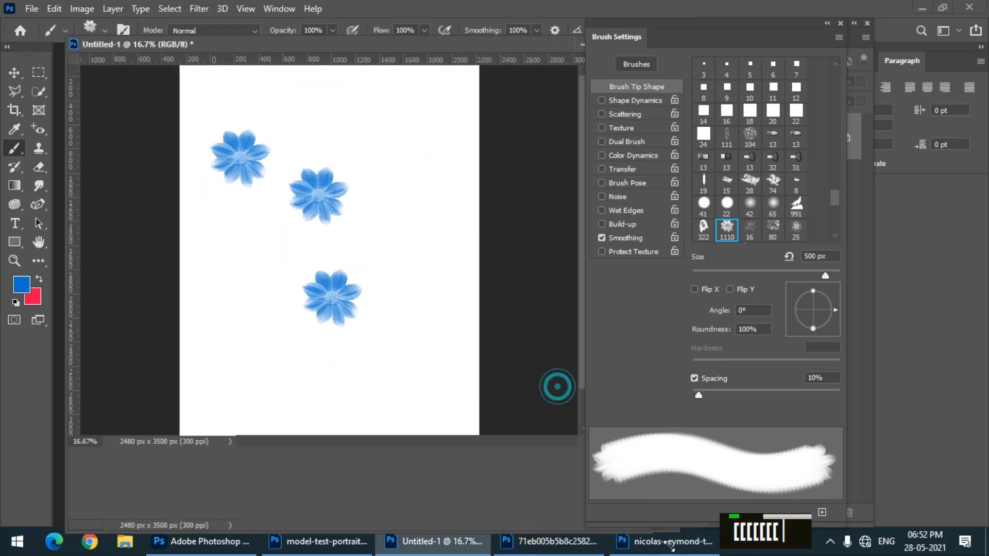
- Stamp more blue flowers on the Untitled-1 canvas and undo all the flower stamps
click(419, 391)
double_click(453, 222)
key(ctrl+z)
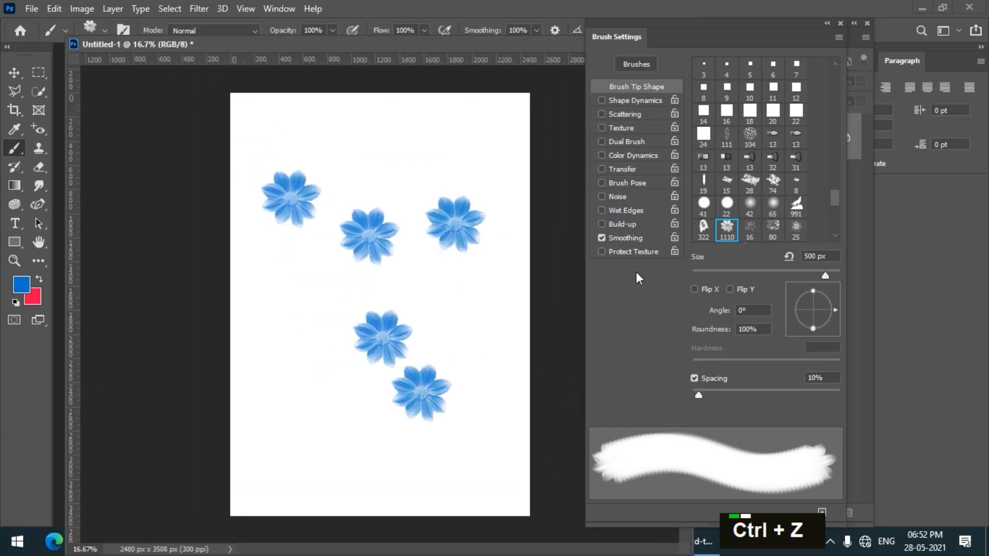
key(ctrl+z)
key(ctrl+z)
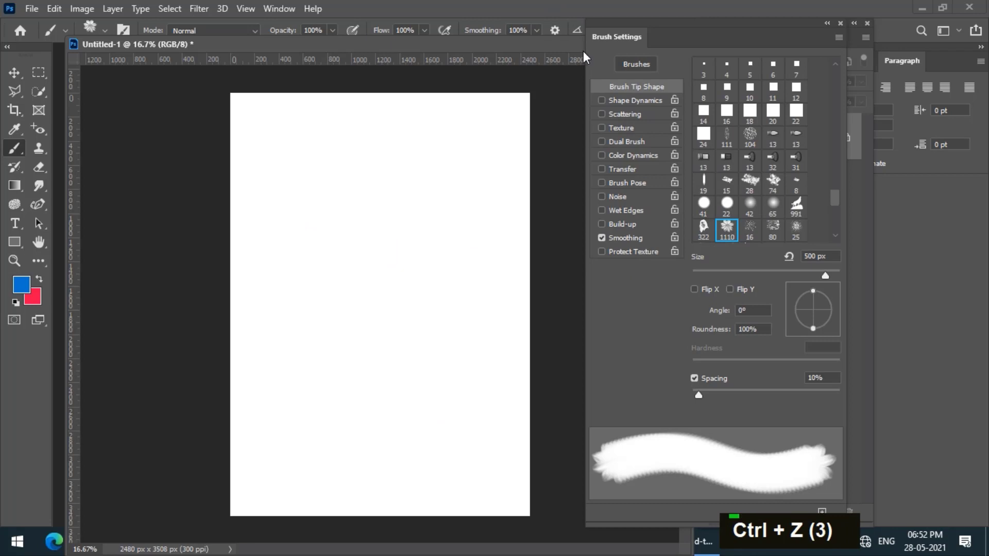
- Turn on Color Dynamics for the Flower brush and set Hue Jitter to 0%
drag(598, 38, 586, 38)
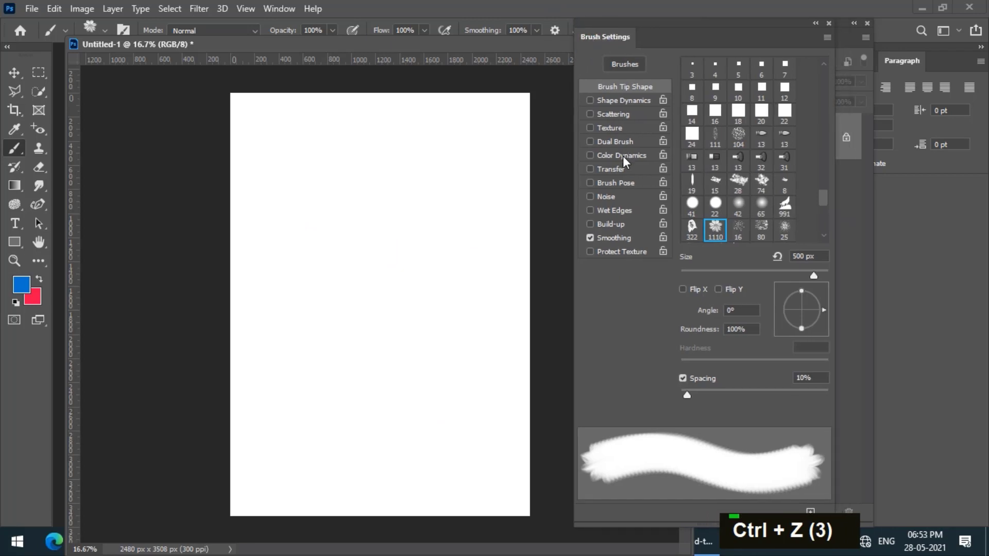
click(623, 156)
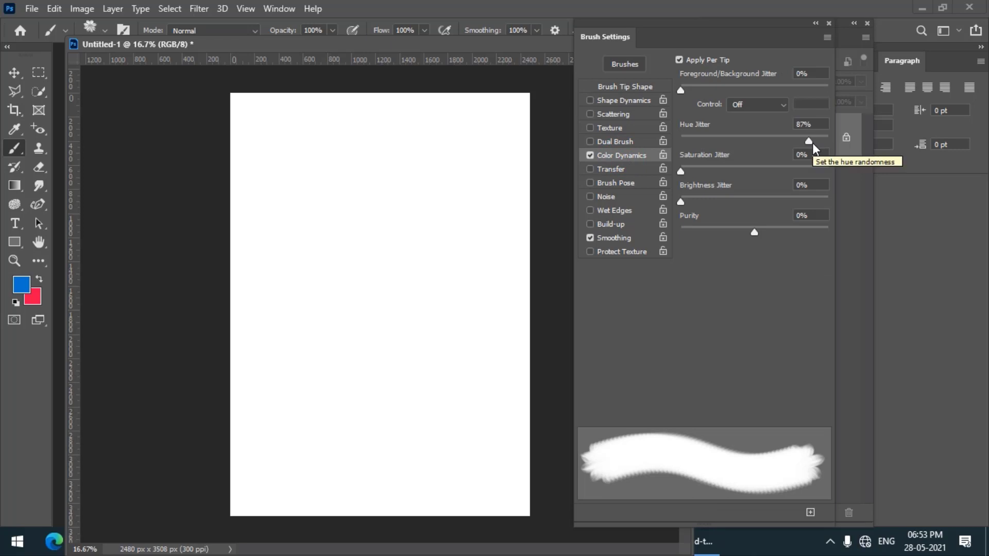
drag(807, 142, 667, 134)
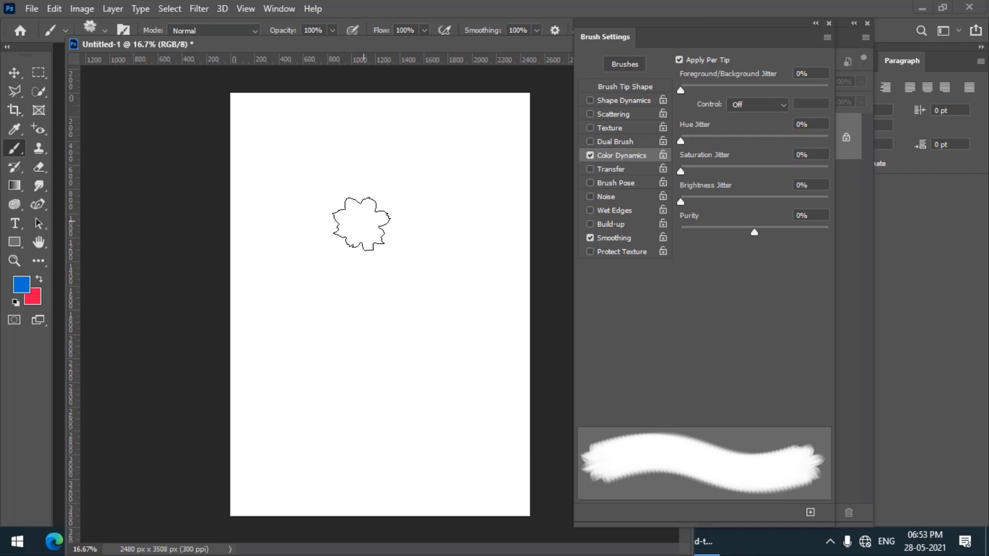
- Stamp three test flowers on the canvas without hue jitter and undo them
click(322, 235)
click(345, 376)
click(409, 332)
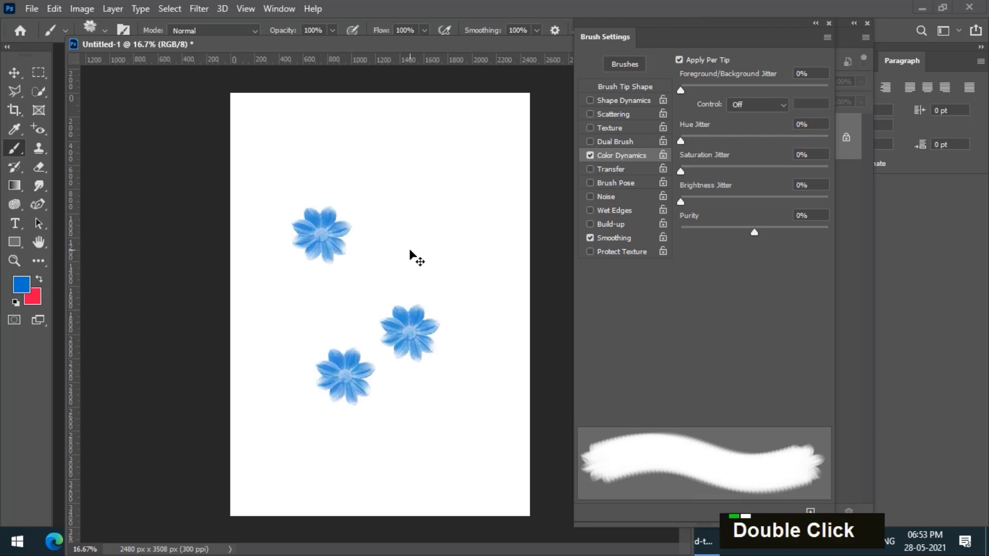
key(ctrl+z)
key(ctrl+z)
key(ctrl+z)
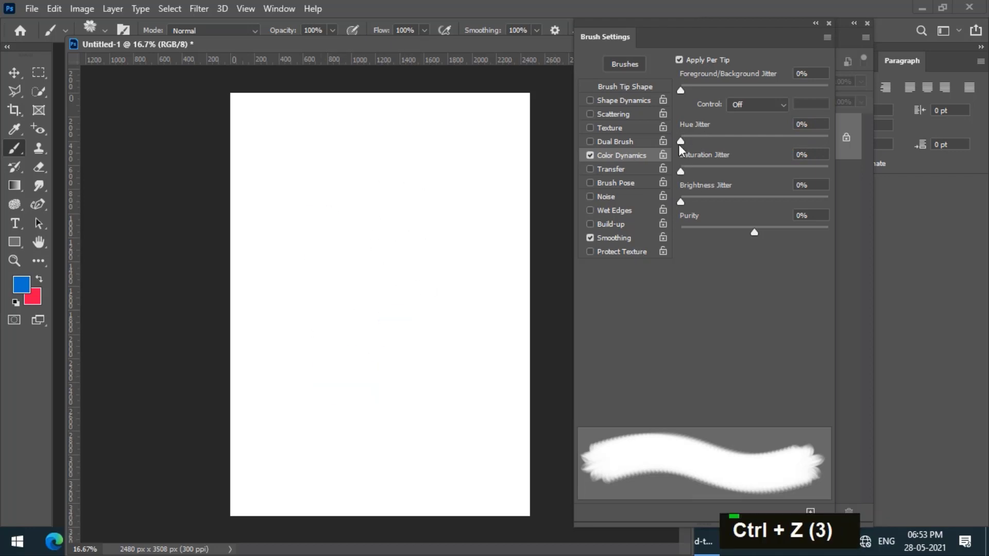
- Set the Flower brush's Hue Jitter to 100%, test it with a short stroke at a larger size and undo the stroke
drag(695, 143, 830, 141)
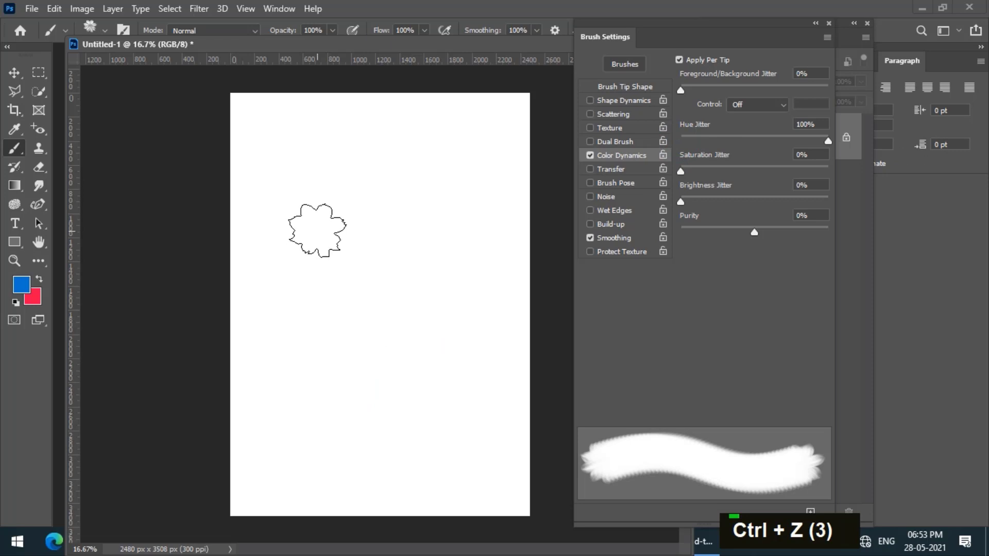
key(bracketright)
drag(342, 193, 324, 228)
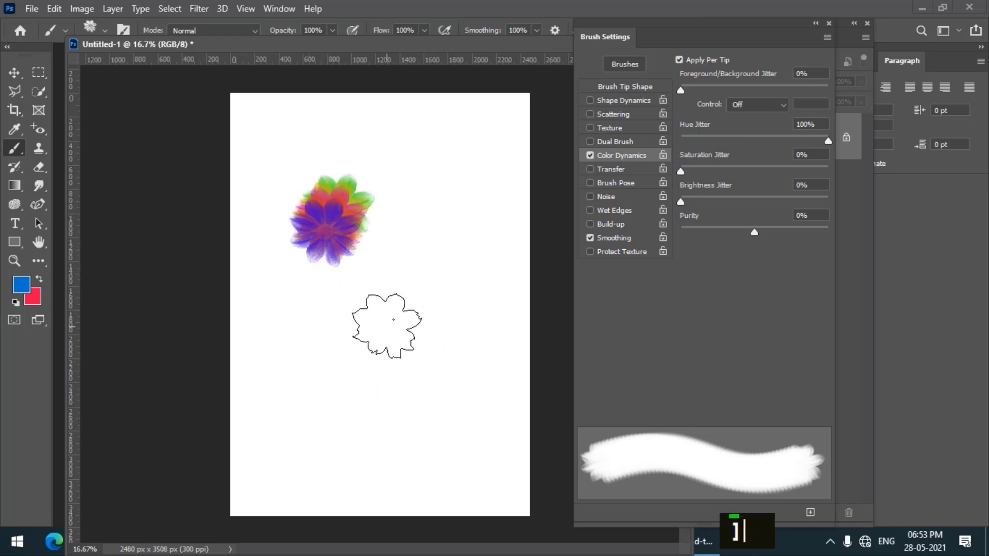
key(ctrl+z)
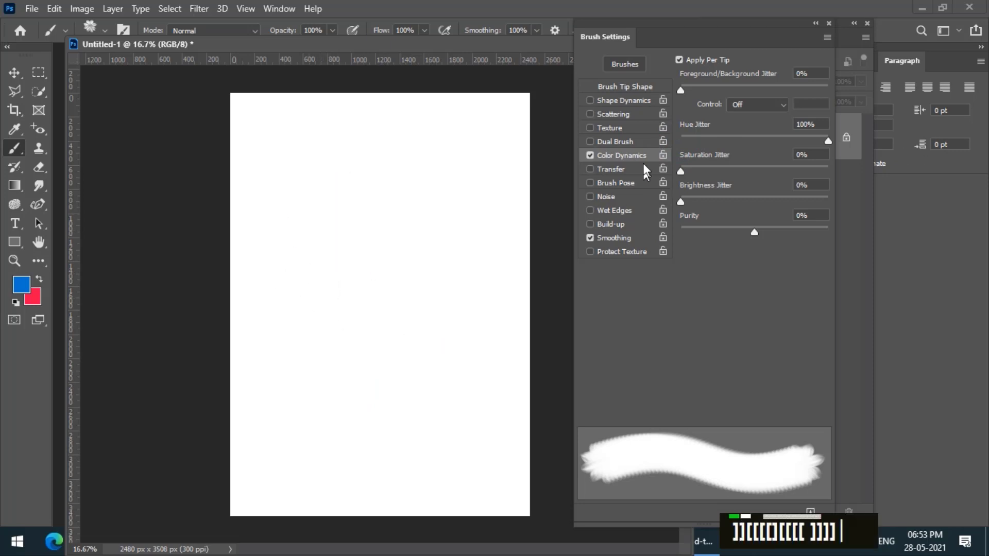
- Turn on Scattering with Scatter at 770% and reduce the Flower brush size
click(614, 110)
mouse_move(681, 78)
mouse_down()
mouse_move(832, 76)
mouse_move(786, 78)
mouse_move(794, 80)
mouse_up()
key(bracketleft)
key(bracketleft)
key(bracketleft)
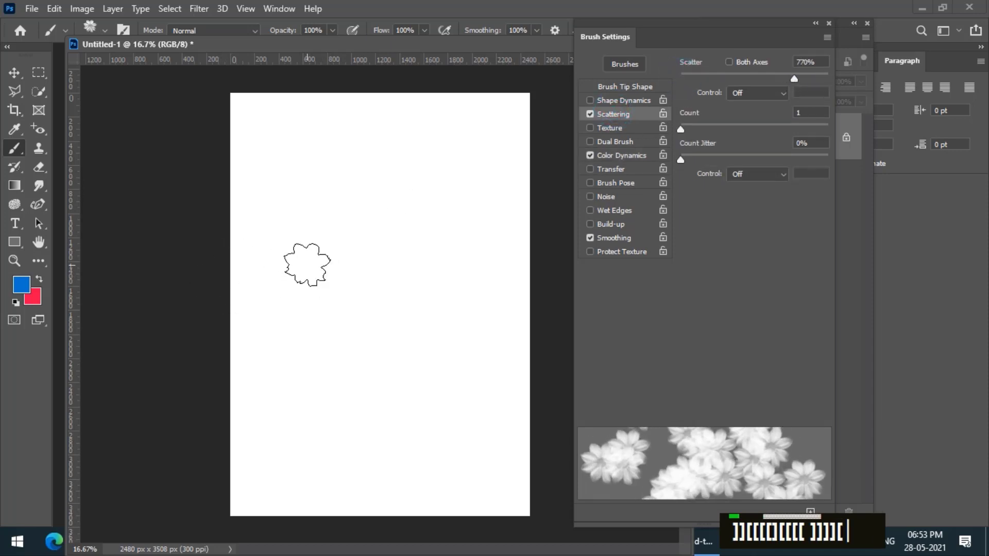
- Paint scattered multicoloured flowers across the canvas, first small and then with an enlarged brush
mouse_move(313, 202)
mouse_down()
mouse_move(283, 269)
mouse_move(282, 313)
mouse_move(285, 331)
mouse_move(332, 331)
mouse_move(323, 400)
mouse_move(345, 434)
mouse_move(389, 453)
mouse_move(460, 456)
mouse_move(516, 420)
mouse_move(398, 319)
mouse_move(366, 308)
mouse_move(334, 361)
mouse_move(332, 404)
mouse_move(393, 379)
mouse_up()
key(bracketright)
key(bracketright)
key(bracketright)
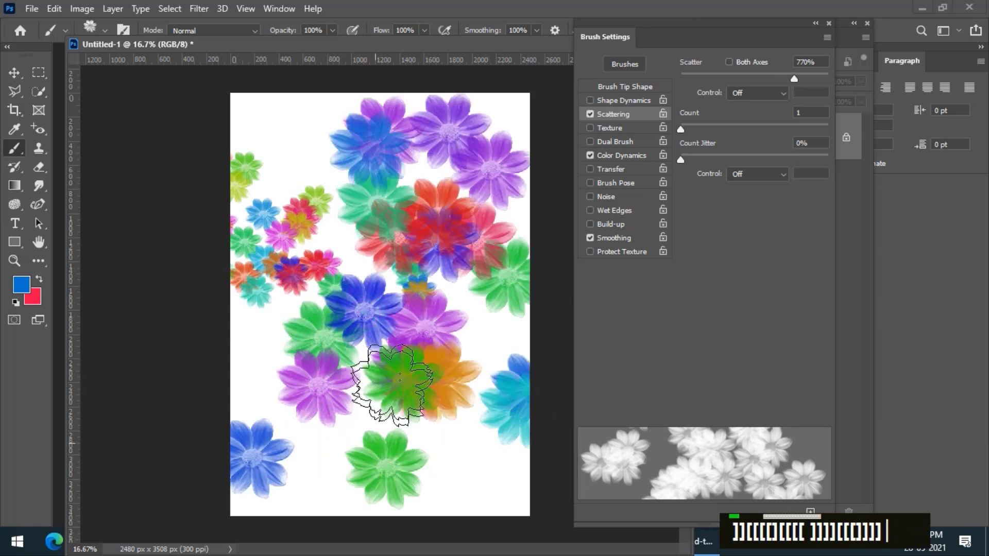
click(301, 131)
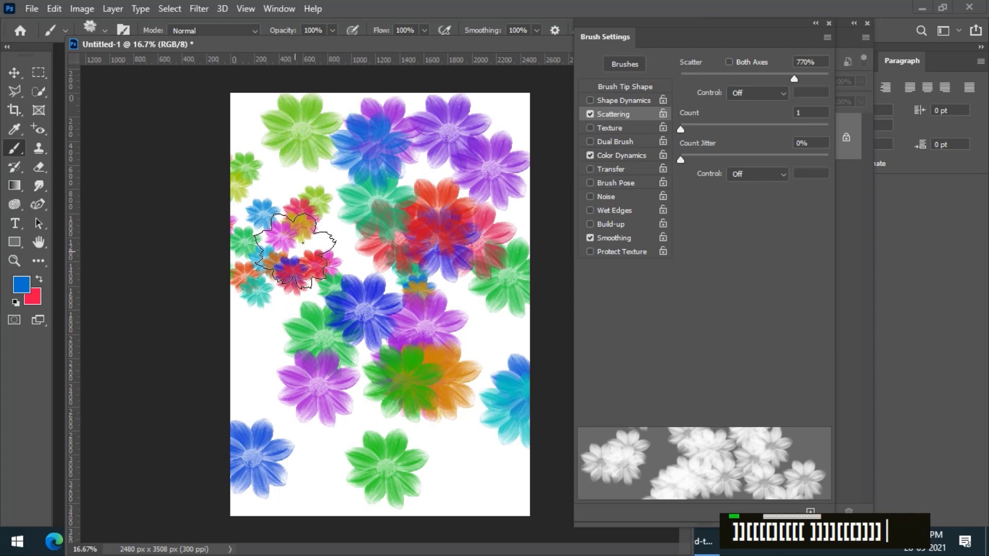
- Turn on Shape Dynamics for the Flower brush and set Size Jitter to 45%
click(625, 101)
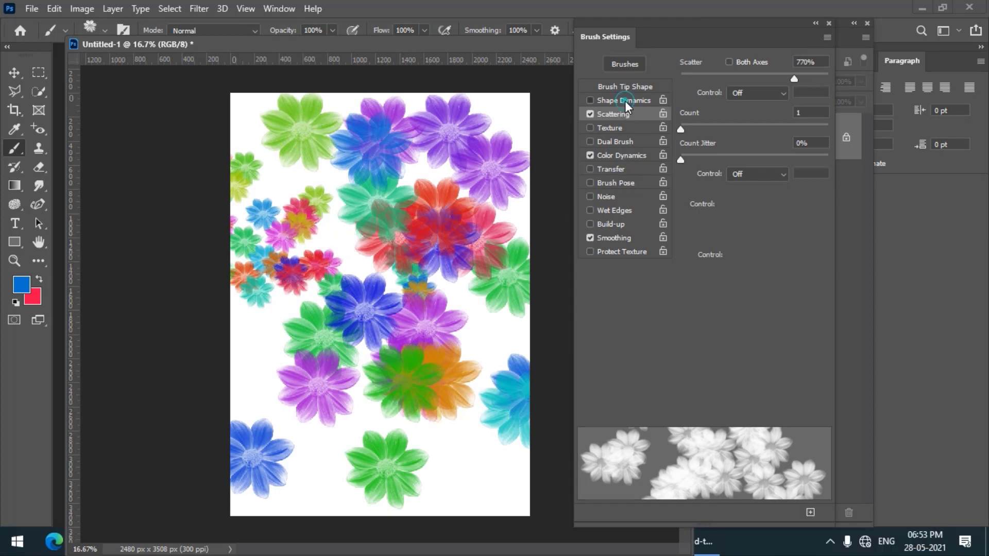
drag(683, 76, 746, 79)
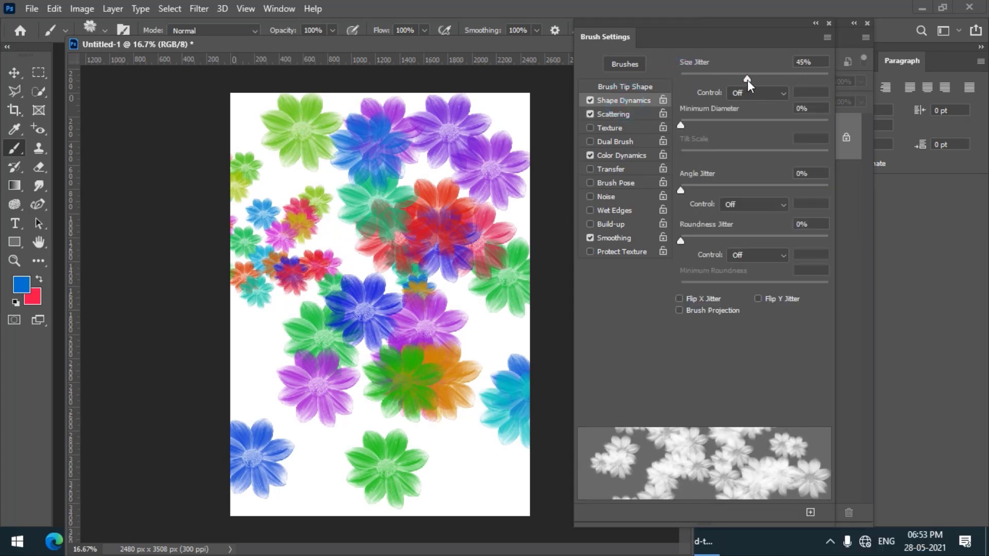
- Undo all the scattered flower strokes and paint new multicoloured flowers of varying sizes across the whole canvas
key(ctrl+z)
key(ctrl+z)
key(ctrl+z)
key(ctrl+z)
key(ctrl+z)
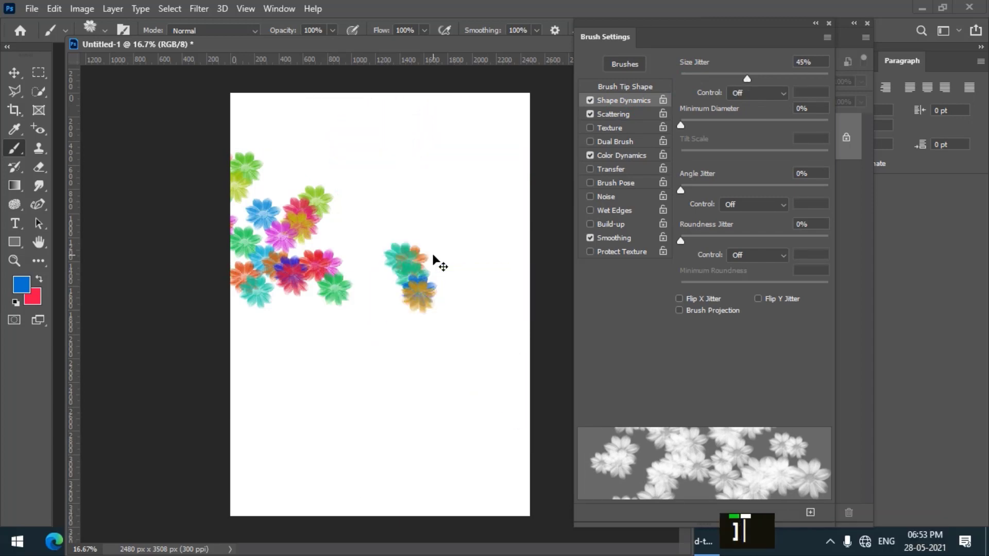
key(ctrl+z)
key(ctrl+z)
mouse_move(331, 242)
mouse_down()
mouse_move(319, 336)
mouse_move(324, 466)
mouse_move(435, 120)
mouse_move(349, 133)
mouse_move(287, 212)
mouse_move(304, 317)
mouse_move(278, 376)
mouse_move(335, 484)
mouse_move(477, 497)
mouse_move(550, 464)
mouse_up()
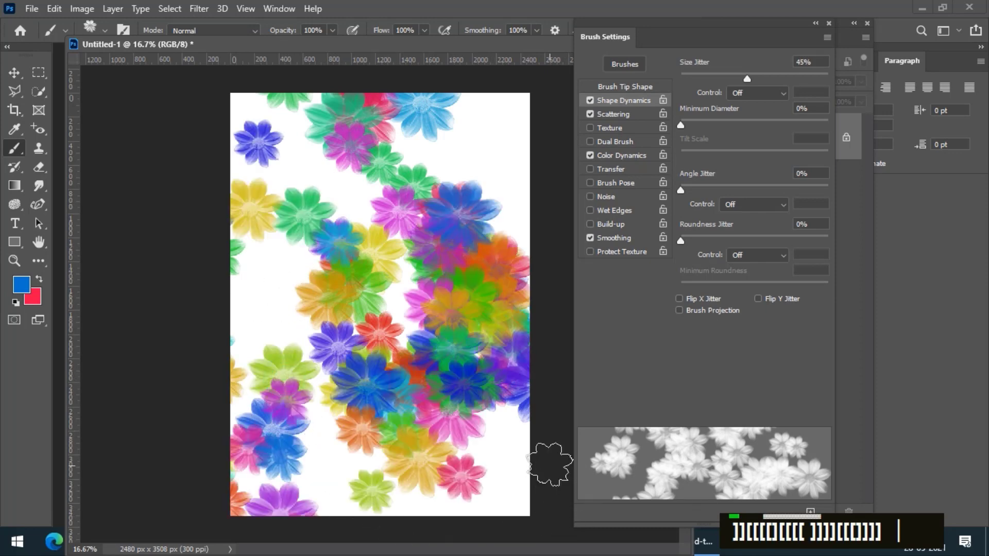